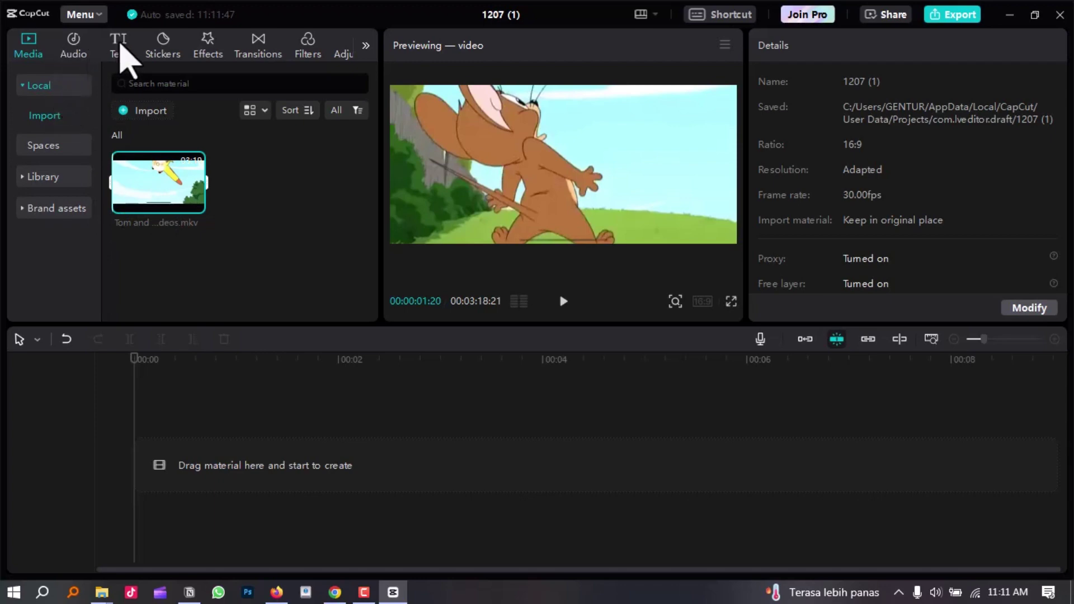
# - Add the square white comic-panel frame sticker from the Cartoon sticker category to the timeline
pyautogui.click(163, 48)
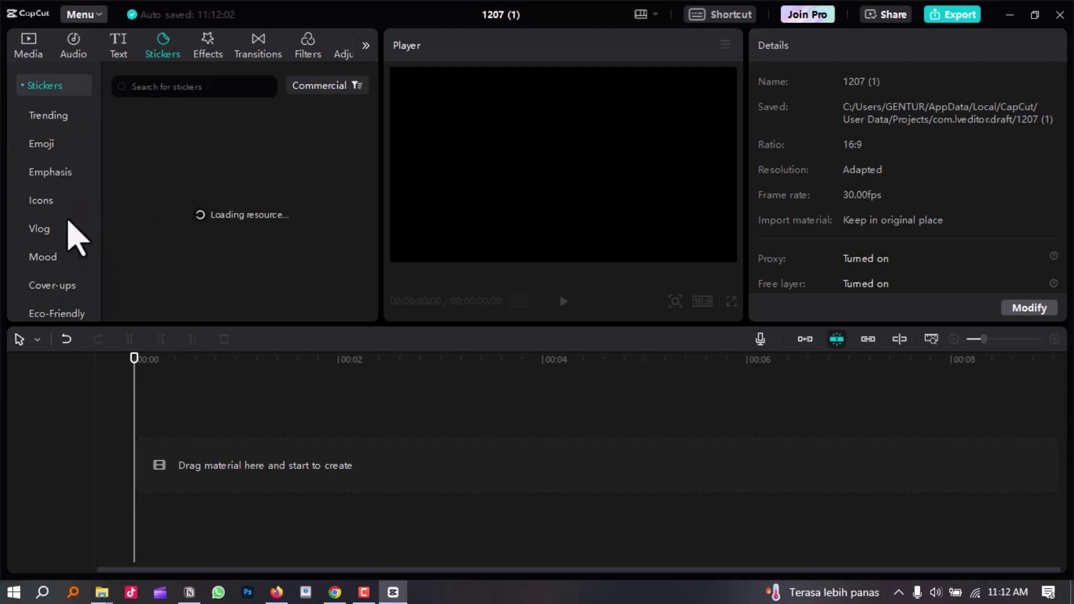
pyautogui.scroll(-10, 70, 296)
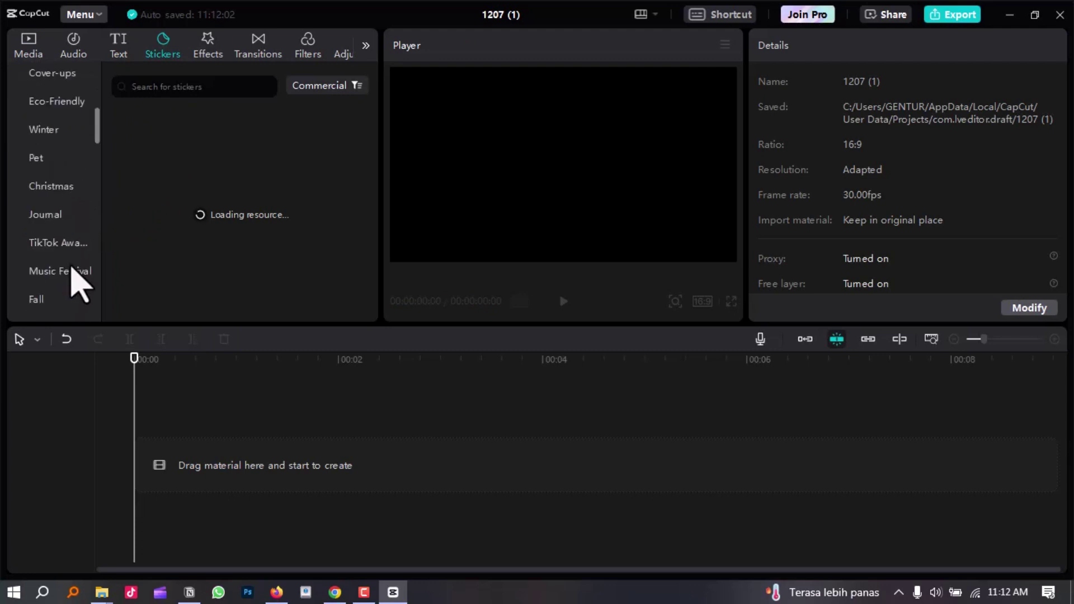
pyautogui.scroll(-6, 79, 283)
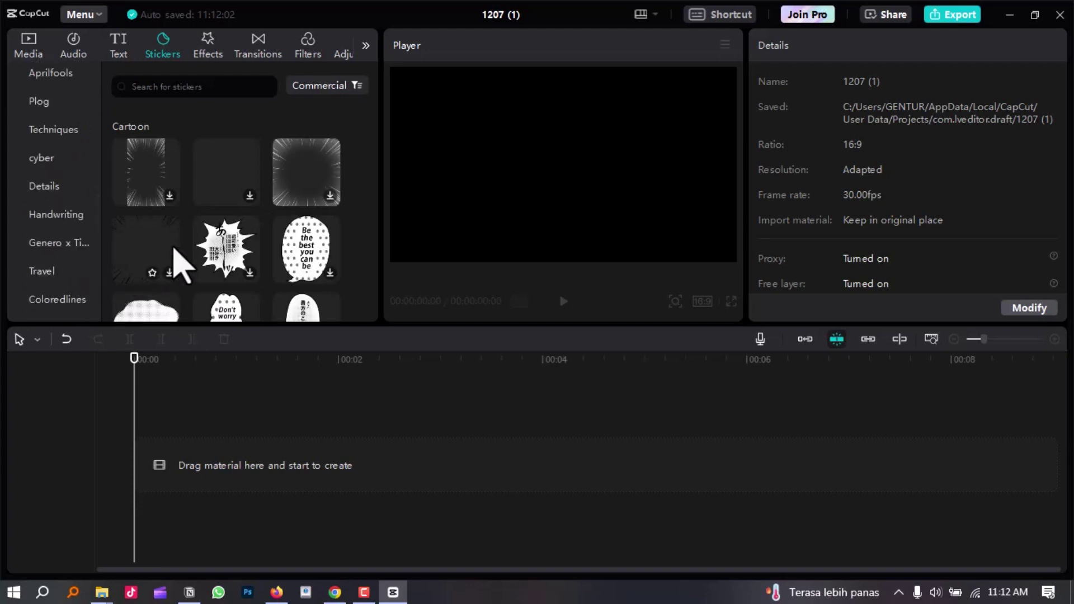
pyautogui.scroll(-8, 185, 263)
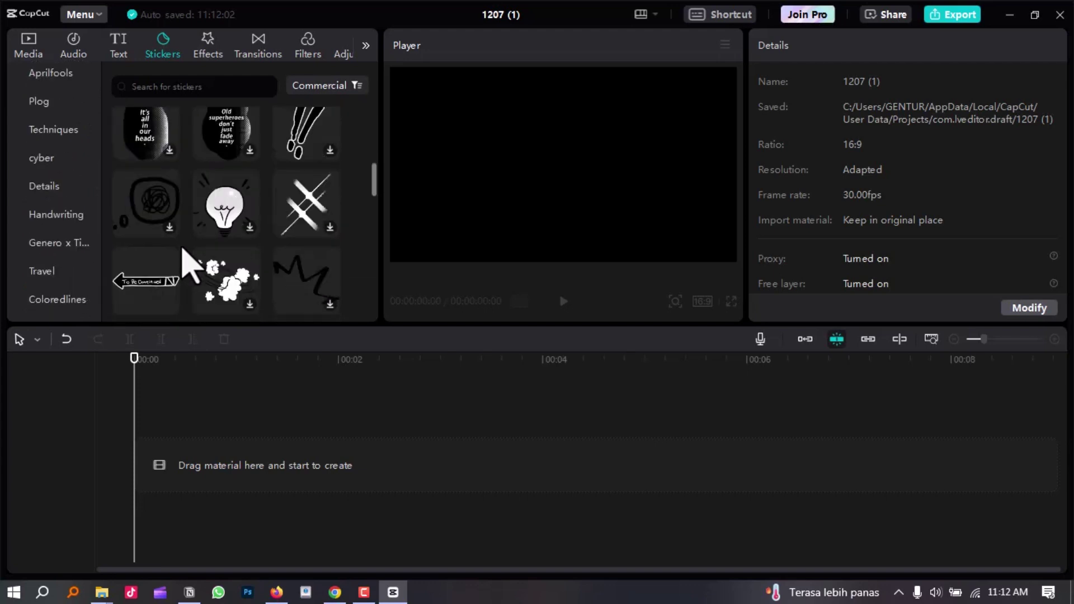
pyautogui.scroll(-1, 192, 267)
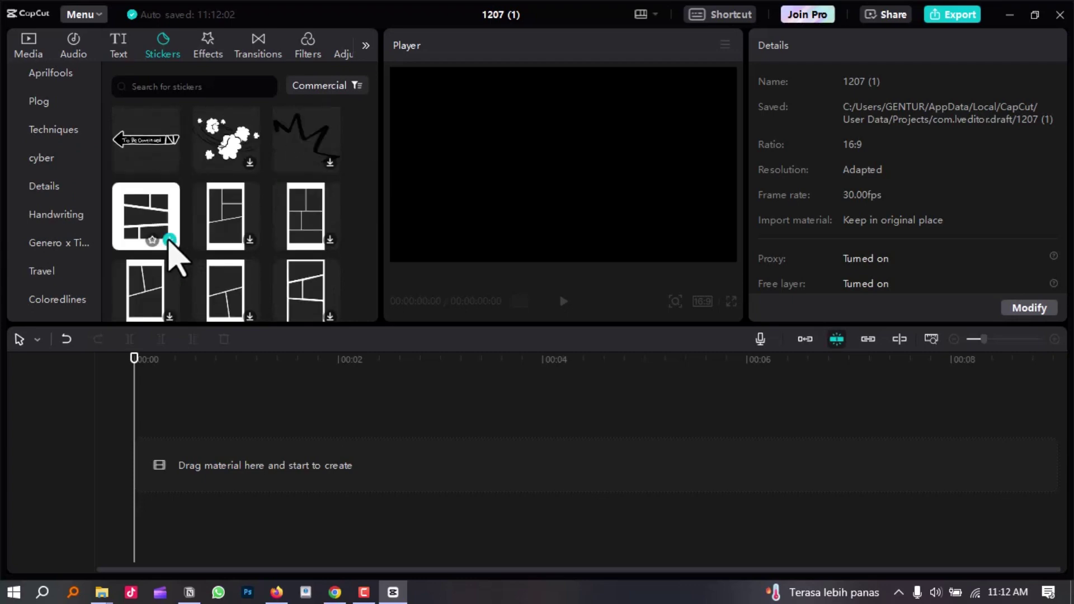
pyautogui.scroll(-1, 178, 258)
pyautogui.scroll(1, 188, 263)
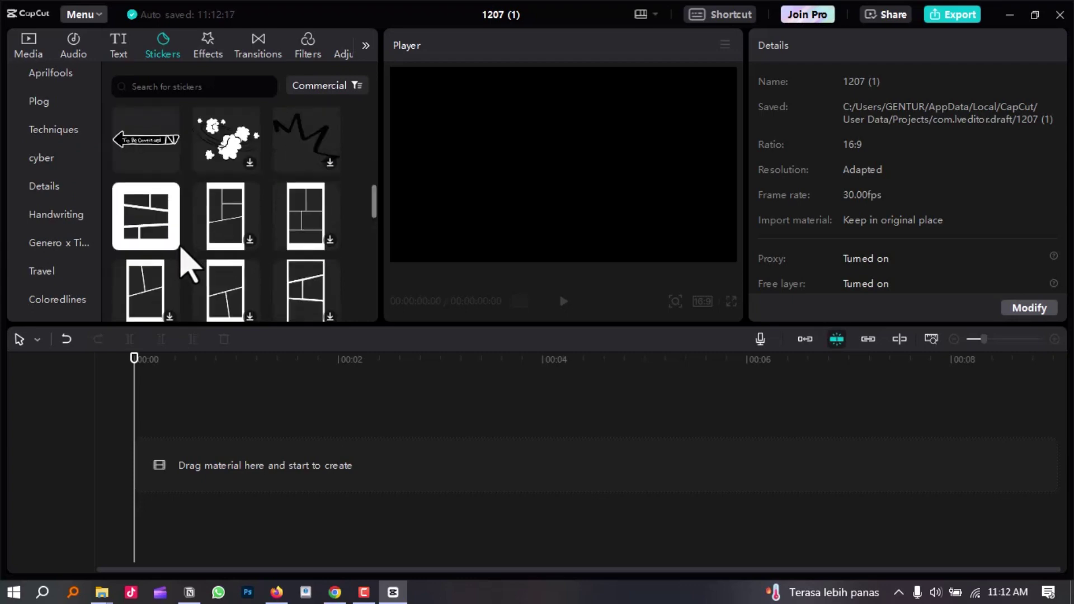
pyautogui.scroll(-1, 174, 224)
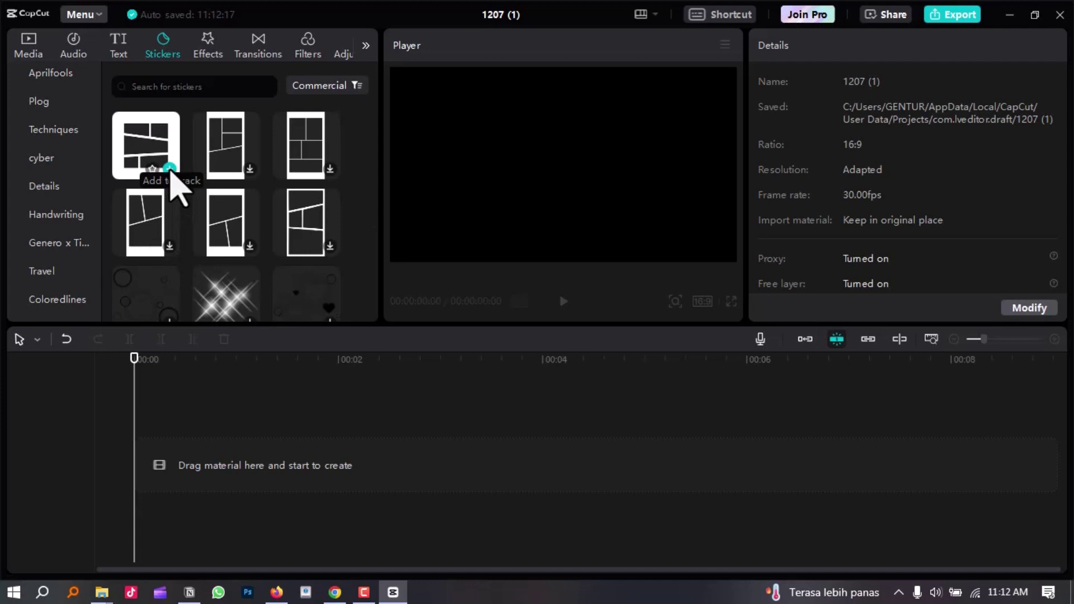
pyautogui.click(170, 169)
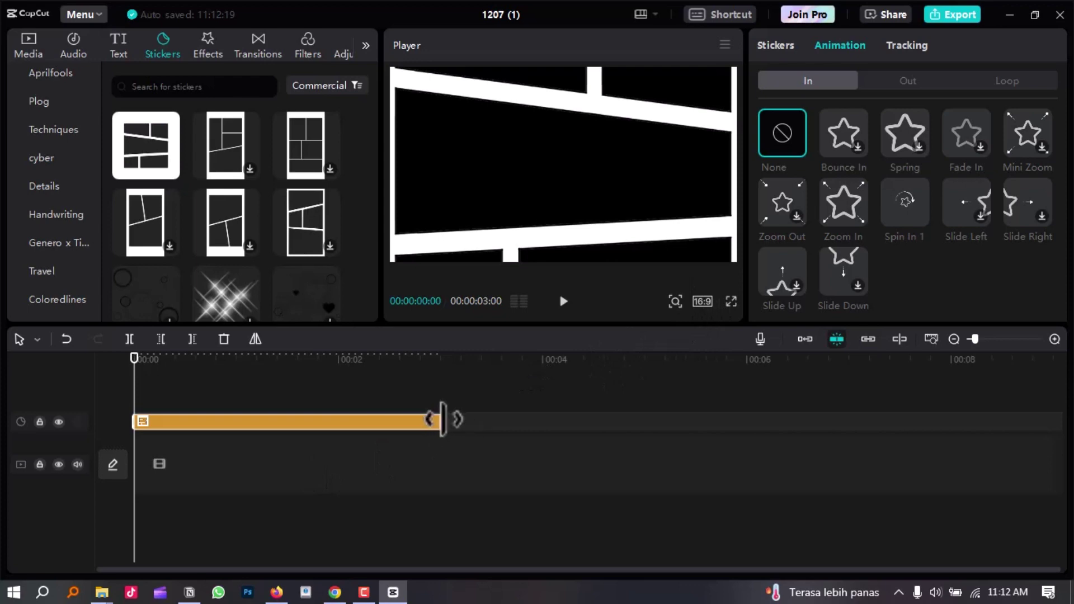
# - Extend the comic-panel sticker to about 8 seconds on the timeline and turn on the preview axis
pyautogui.moveTo(442, 420); pyautogui.dragTo(951, 414)
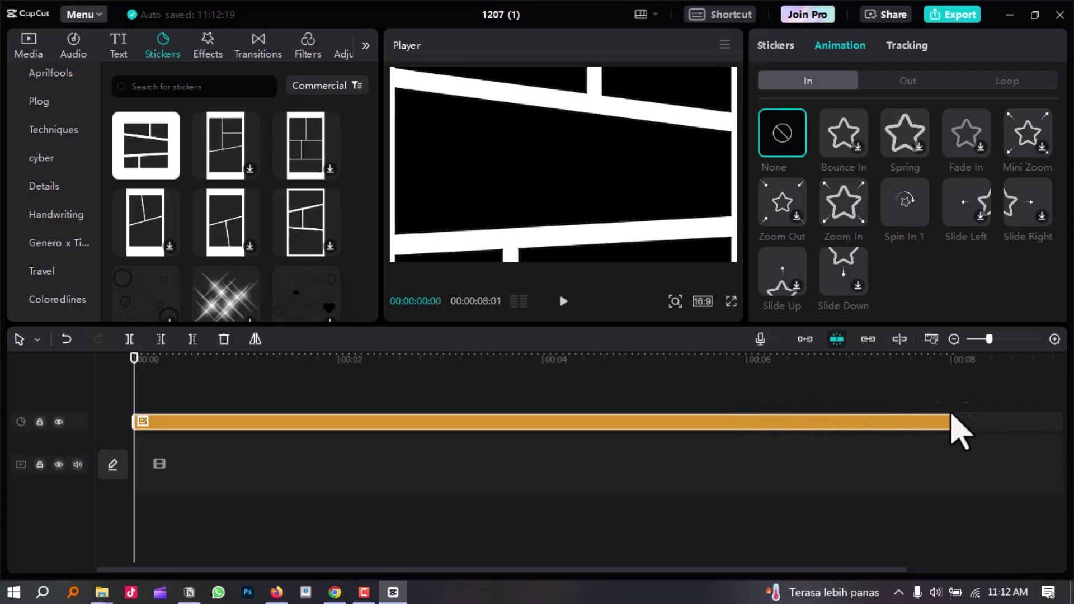
pyautogui.click(900, 341)
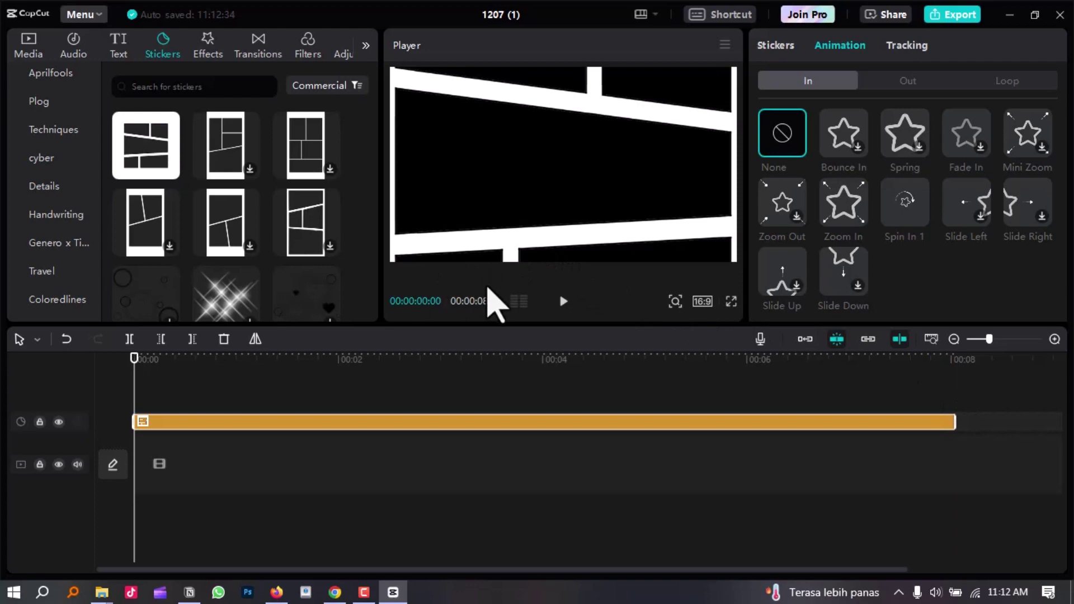
# - Scale the comic-panel sticker down to 37% so the whole frame fits in the canvas
pyautogui.moveTo(148, 143)
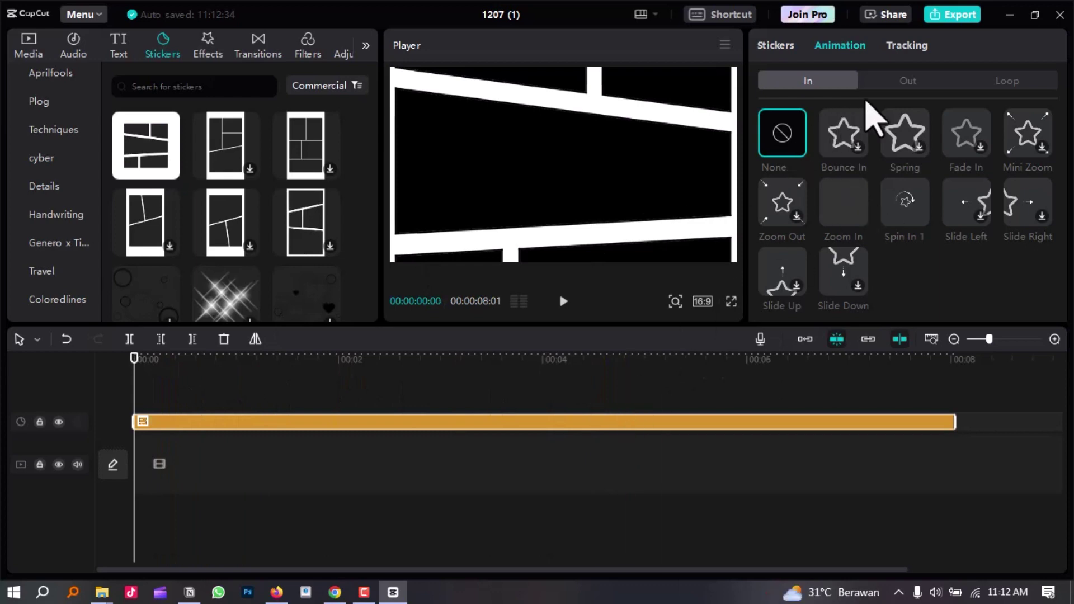
pyautogui.click(769, 46)
pyautogui.moveTo(800, 126); pyautogui.dragTo(779, 135)
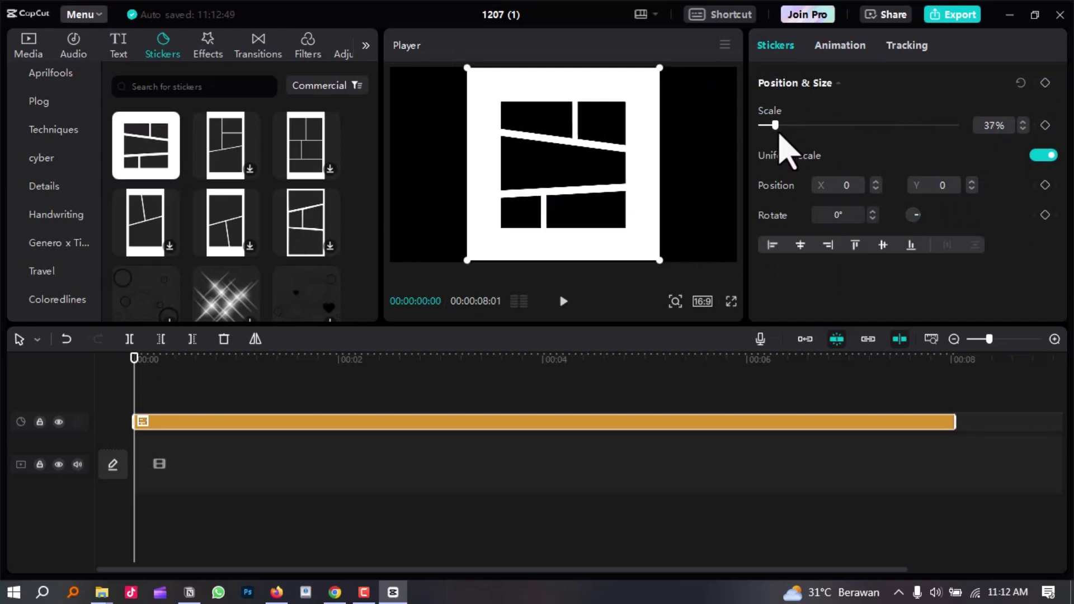
# - Add the plain white clip from the library's Trending category to the main track beneath the sticker
pyautogui.click(31, 56)
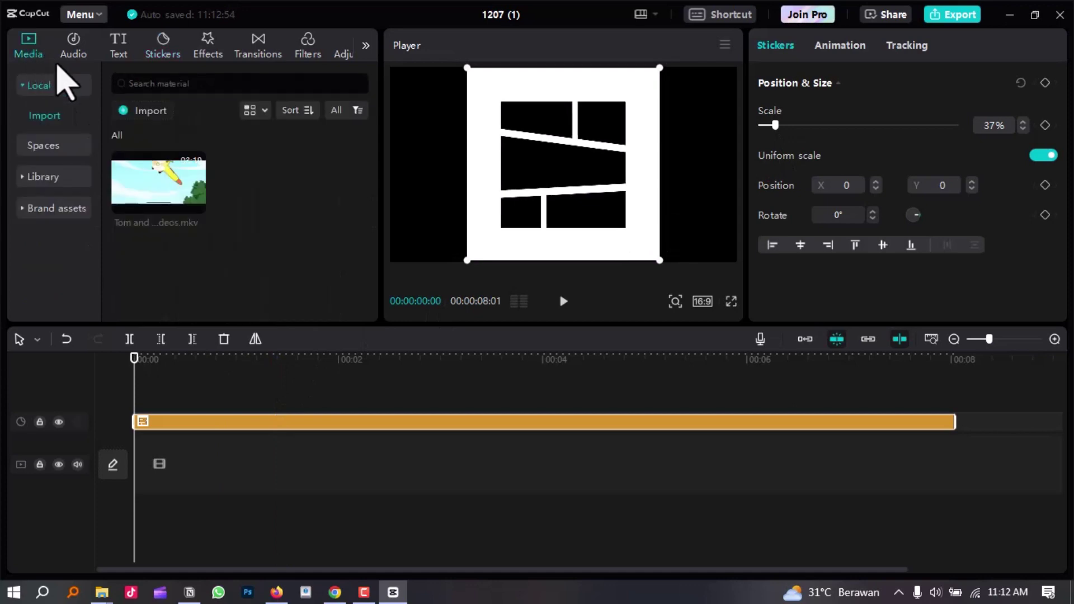
pyautogui.click(22, 179)
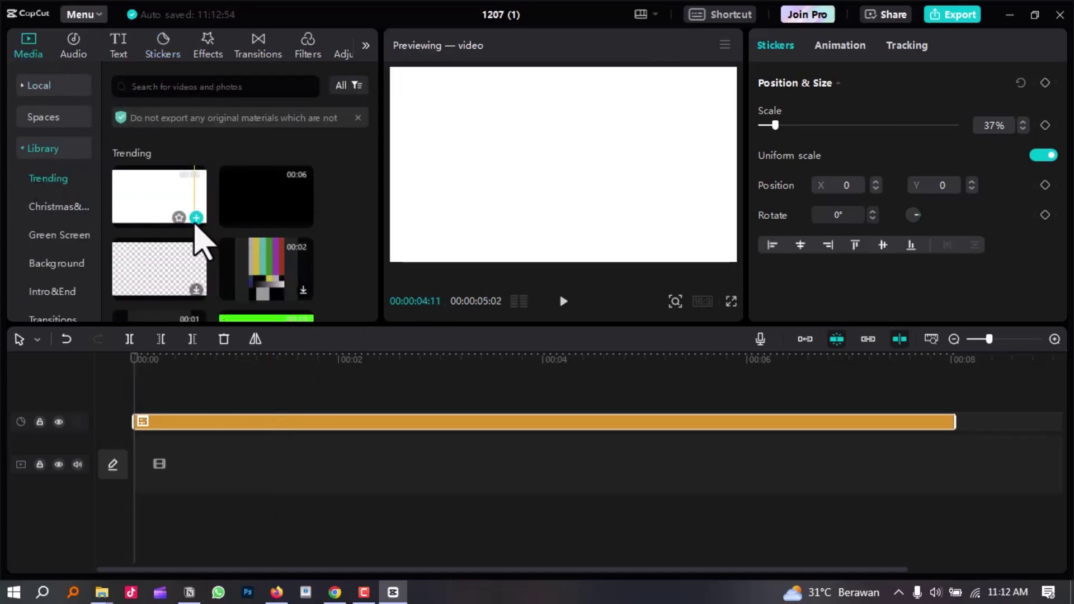
pyautogui.click(196, 219)
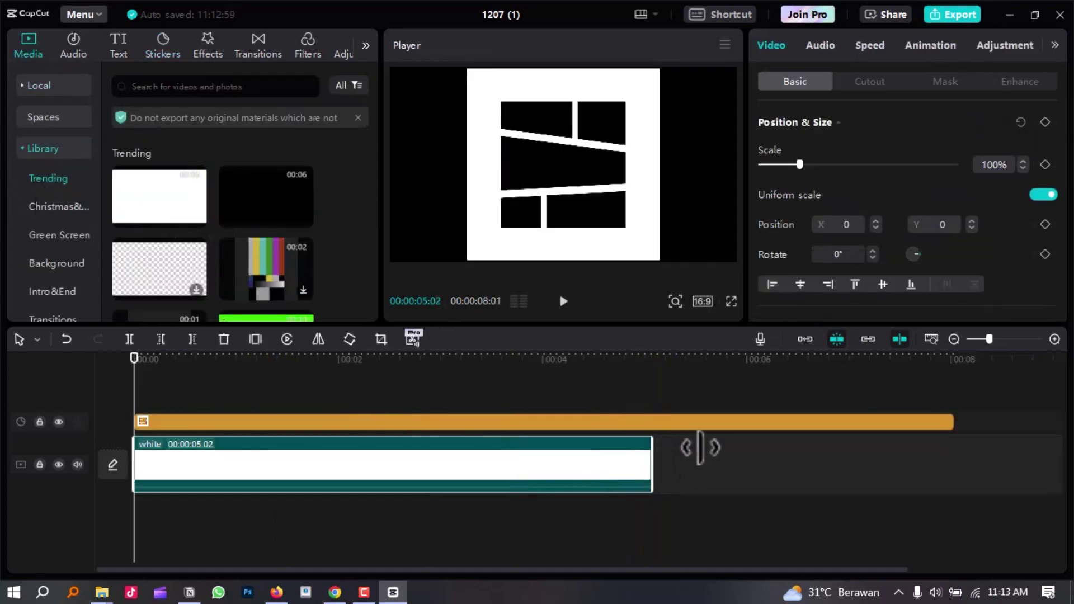
# - Append a copy of the white clip and trim its end to match the end of the comic-panel sticker
pyautogui.scroll(-4, 761, 458)
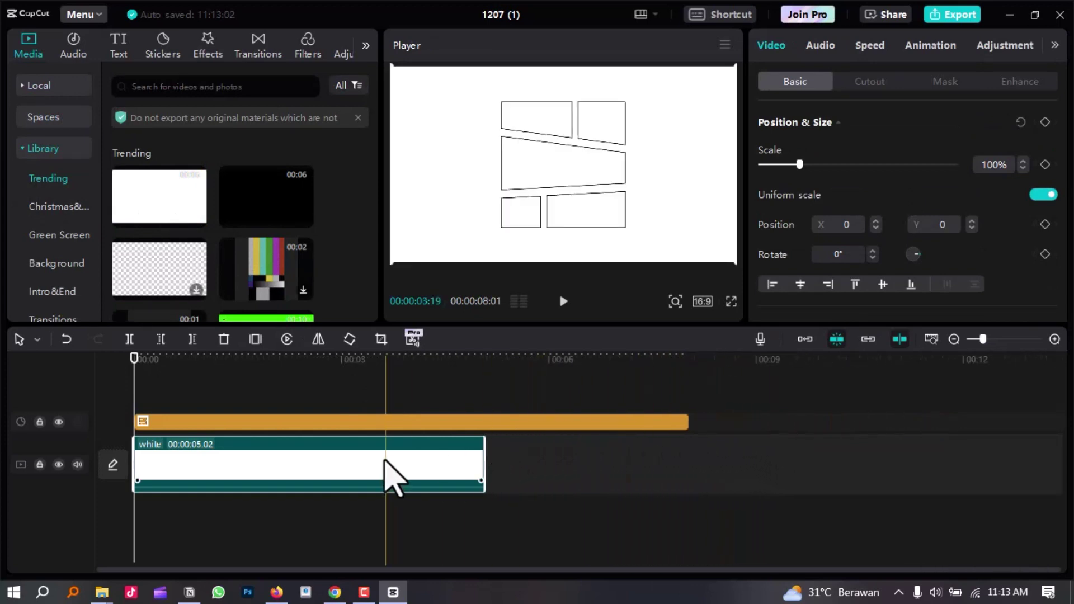
pyautogui.moveTo(392, 473); pyautogui.dragTo(656, 518)
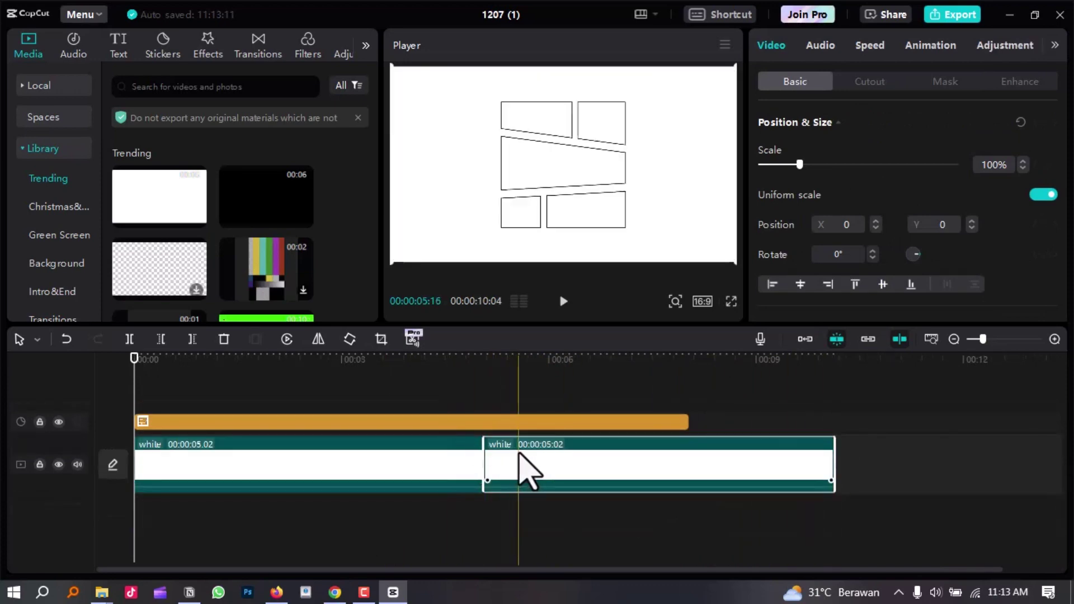
pyautogui.moveTo(821, 448); pyautogui.dragTo(678, 453)
pyautogui.click(738, 469)
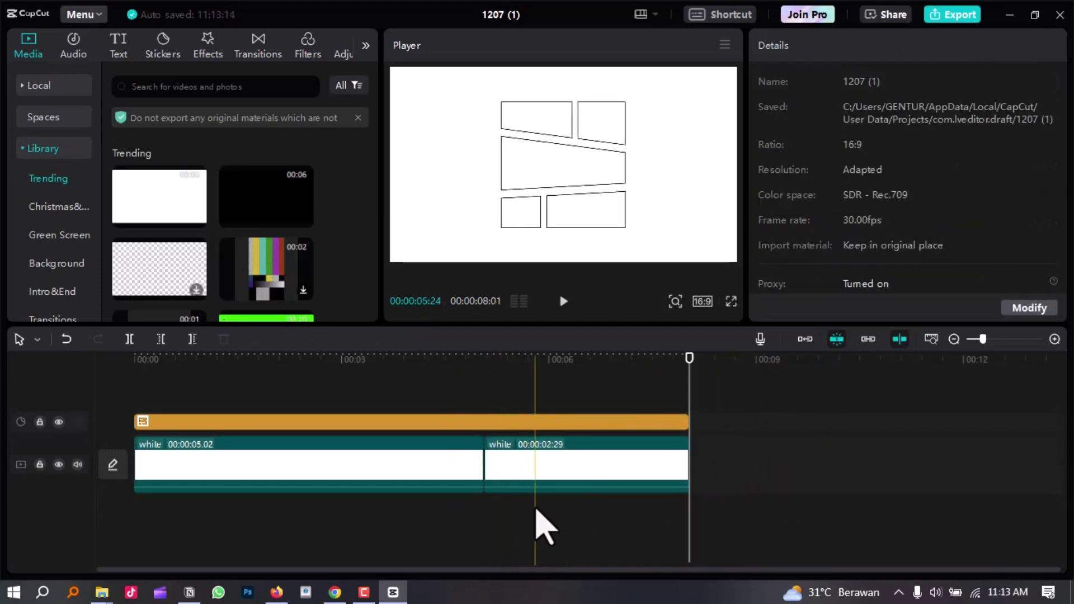
# - Combine the two white clips on the main track into one compound clip
pyautogui.click(487, 484)
pyautogui.moveTo(488, 483); pyautogui.dragTo(472, 469)
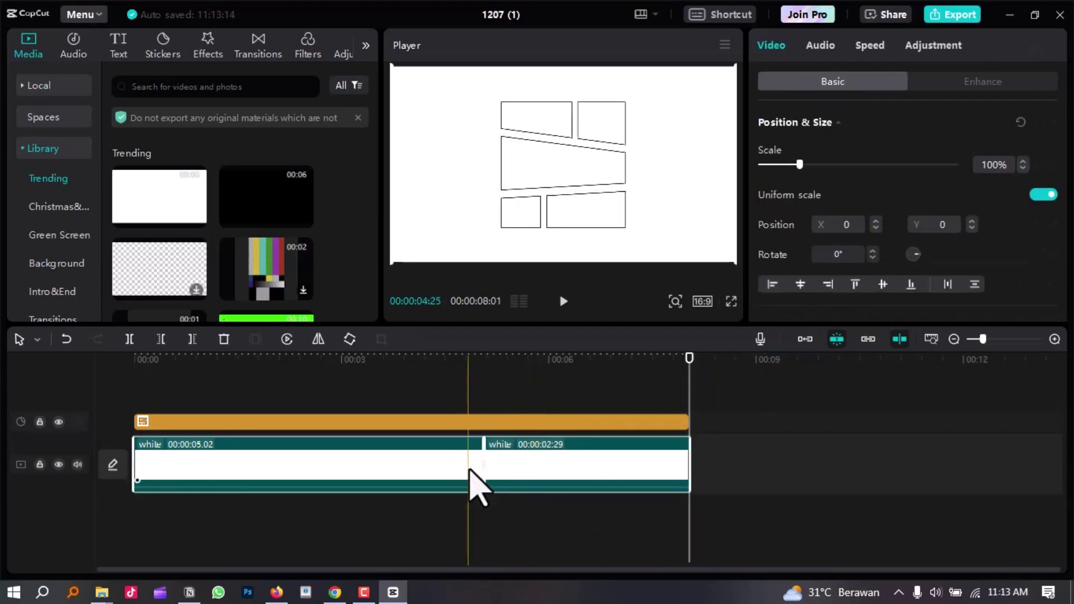
pyautogui.rightClick(467, 469)
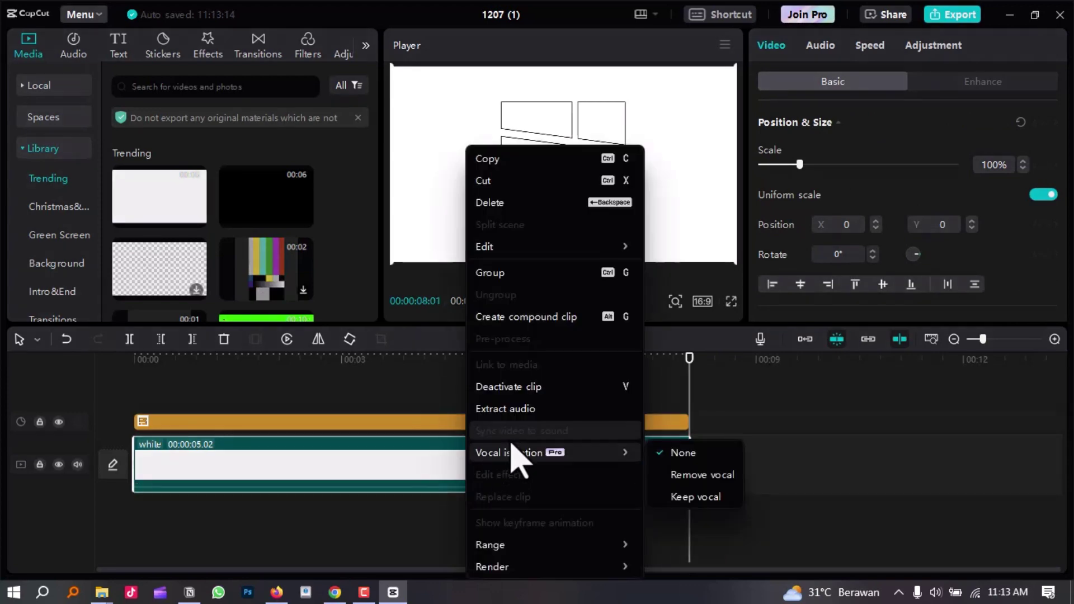
pyautogui.click(490, 325)
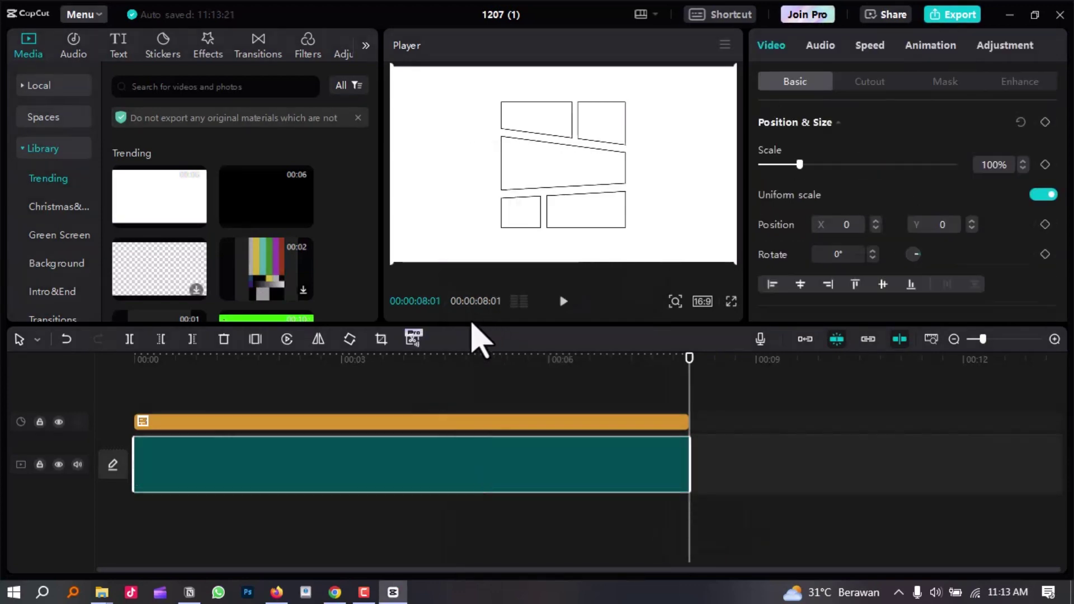
# - Add the "To Be Continued" arrow sticker to the timeline at about 4 seconds
pyautogui.click(413, 377)
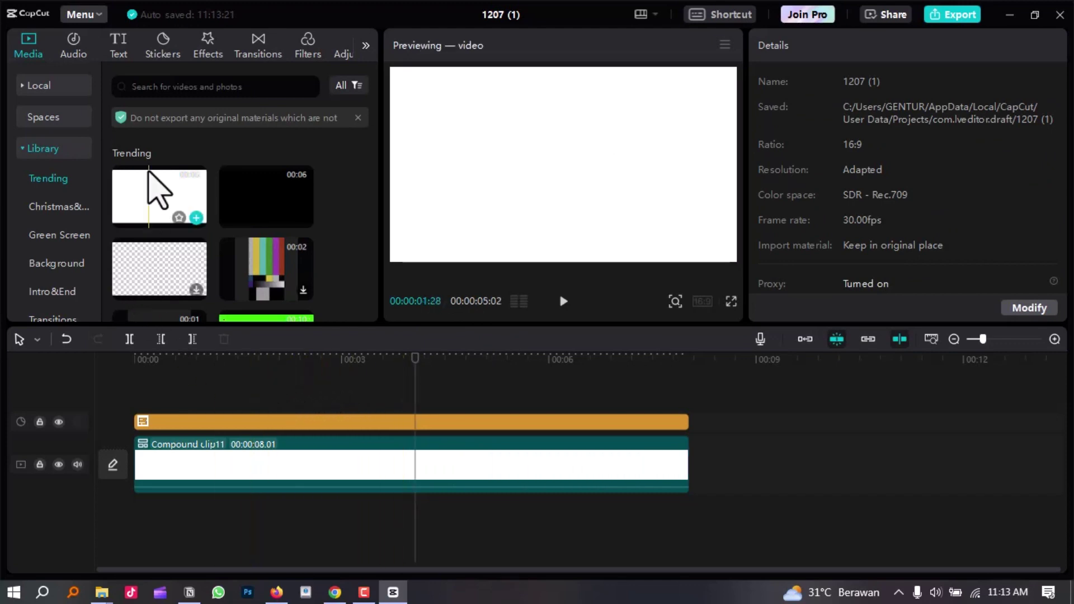
pyautogui.click(206, 49)
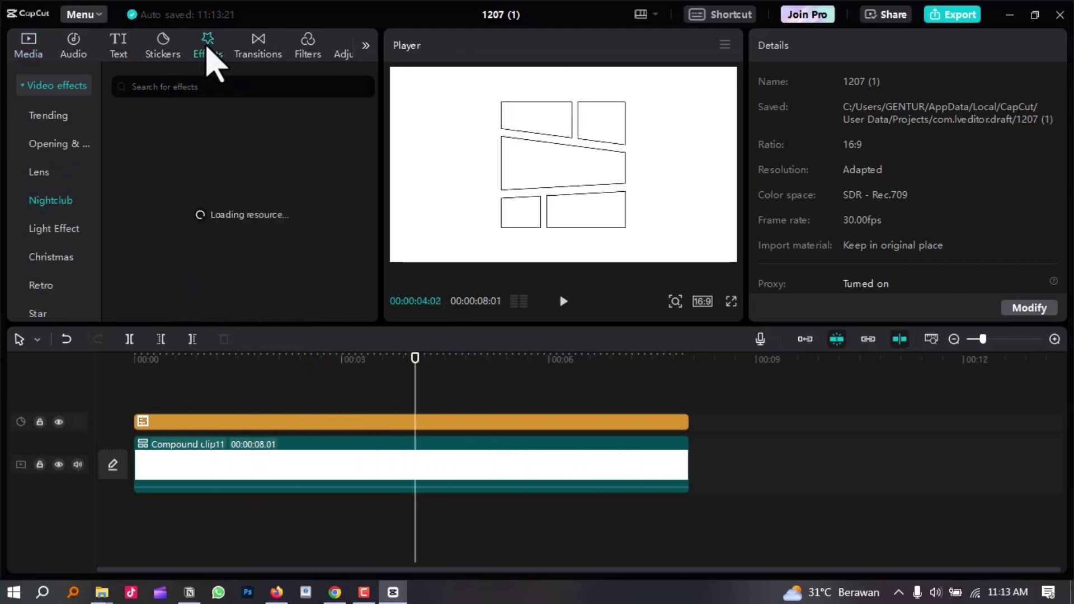
pyautogui.click(168, 49)
pyautogui.scroll(-10, 218, 257)
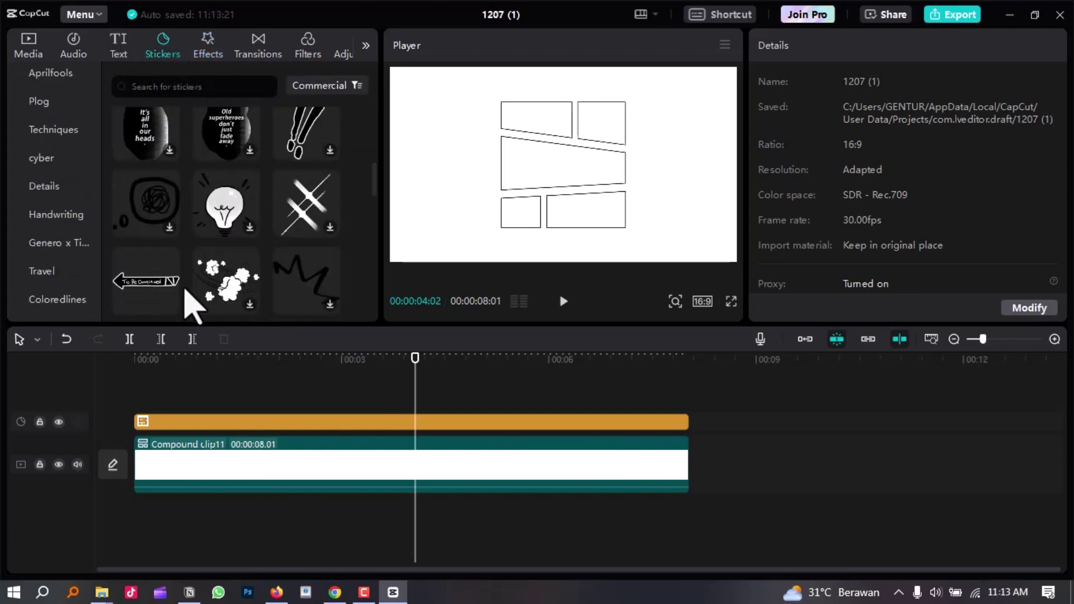
pyautogui.click(169, 303)
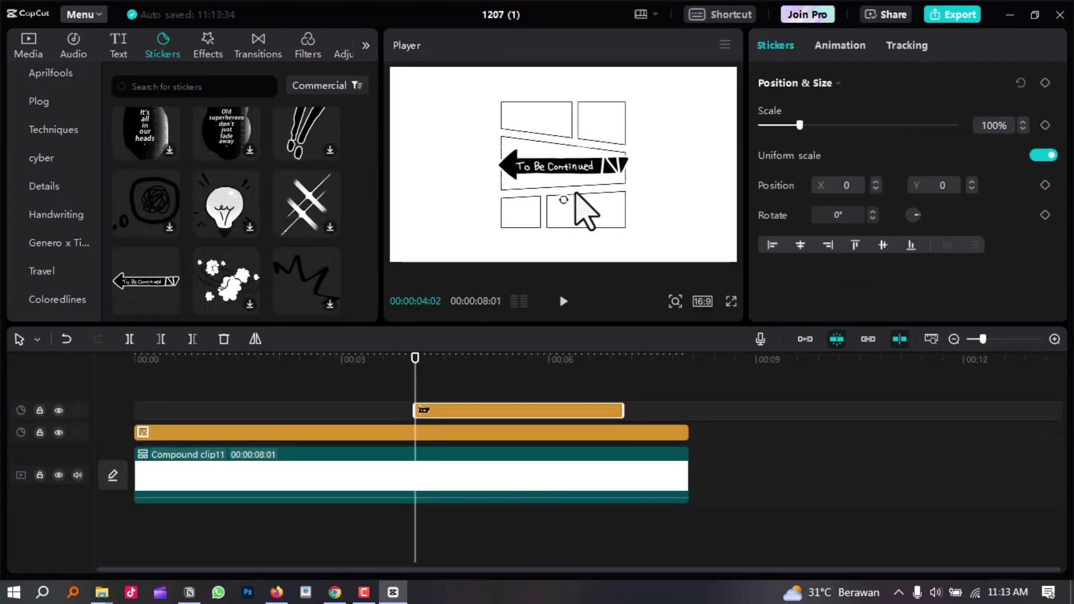
# - Scale the "To Be Continued" sticker to 52%, place it near the canvas's lower-left corner at about X -1319, Y -823, and preview it full screen
pyautogui.moveTo(804, 135); pyautogui.dragTo(781, 132)
pyautogui.moveTo(551, 174); pyautogui.dragTo(442, 239)
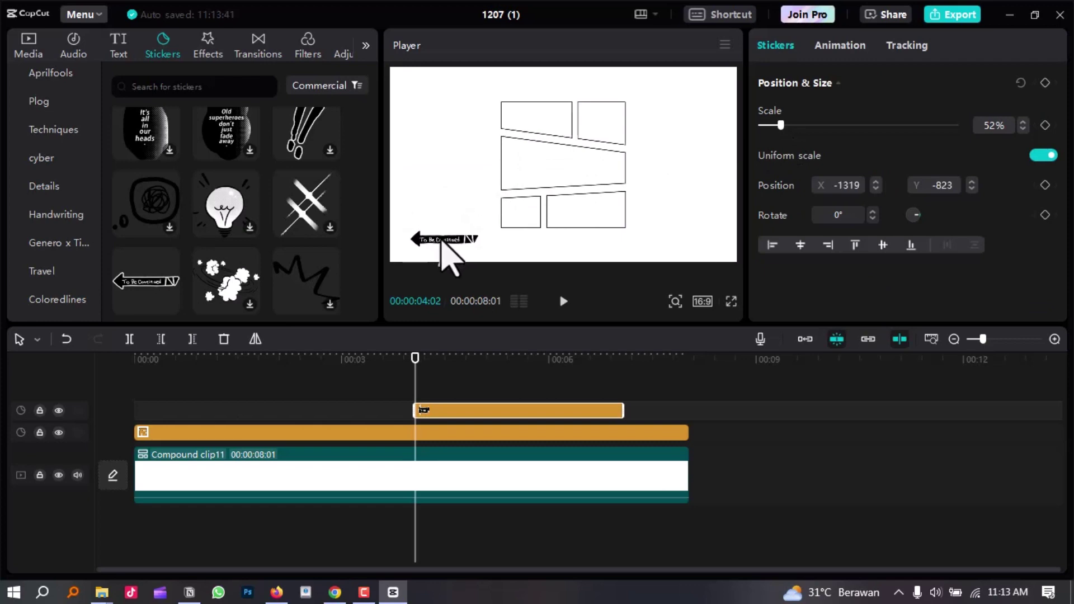
pyautogui.hotkey('ctrl', 'shift', 'f')
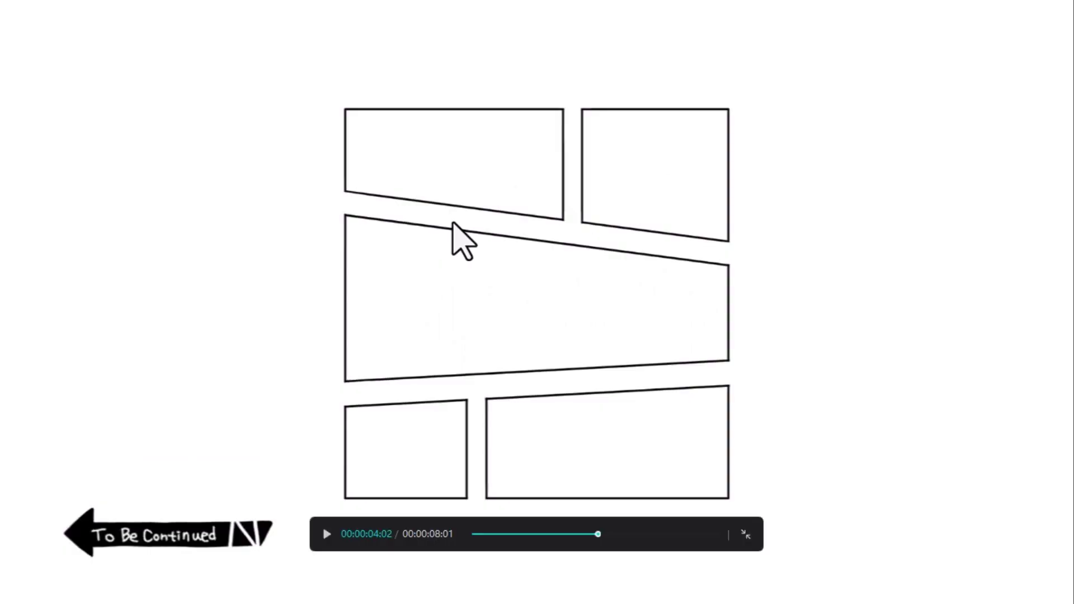
pyautogui.press('Escape')
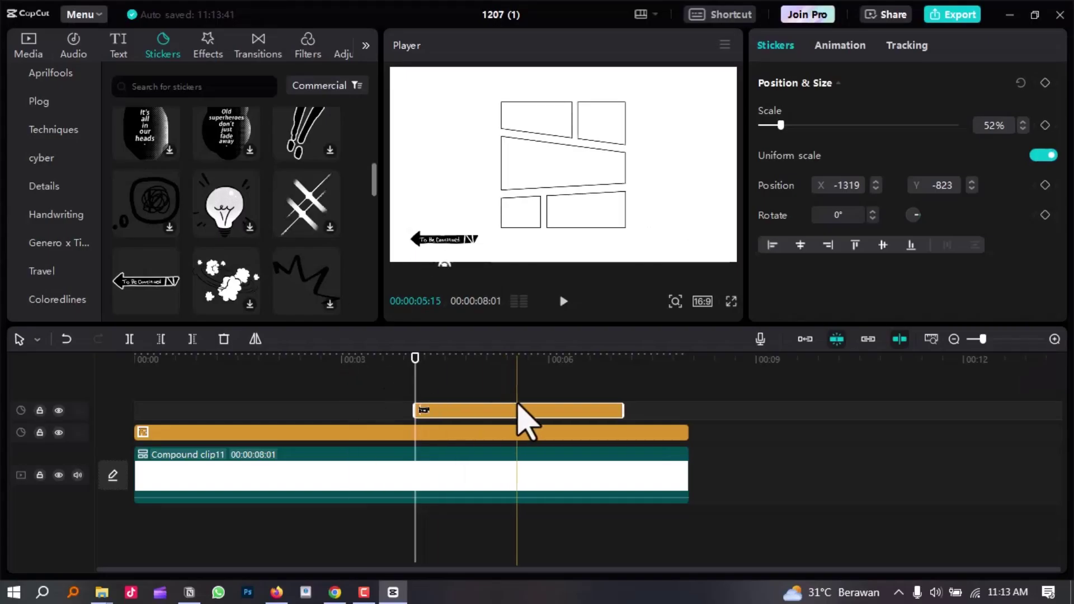
# - Stretch the "To Be Continued" sticker from the start of the timeline to the end of the compound clip
pyautogui.moveTo(428, 411); pyautogui.dragTo(112, 414)
pyautogui.moveTo(621, 407); pyautogui.dragTo(688, 405)
pyautogui.click(729, 396)
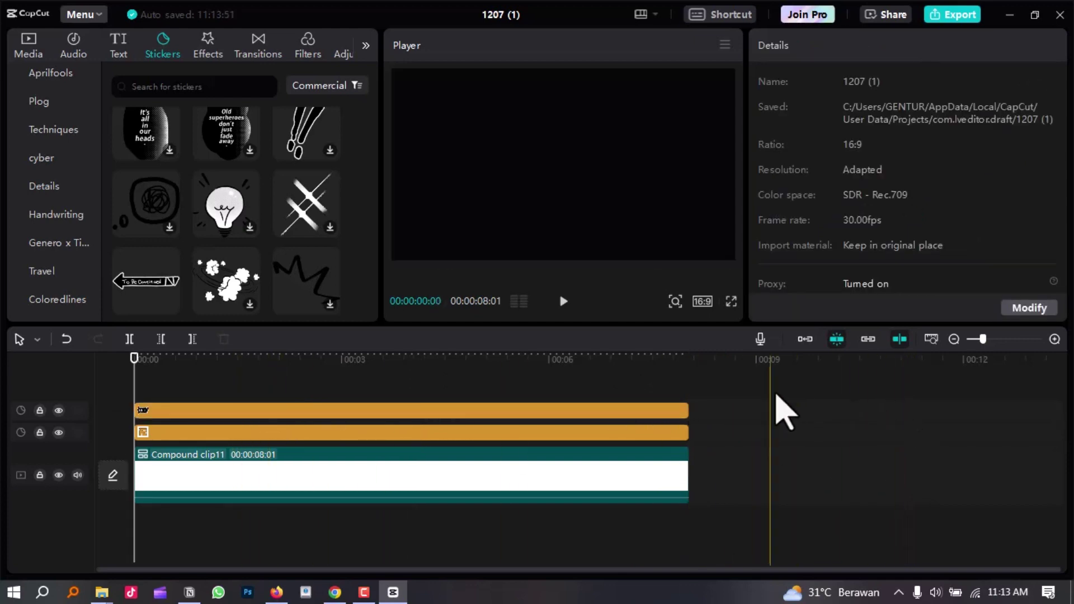
pyautogui.click(586, 367)
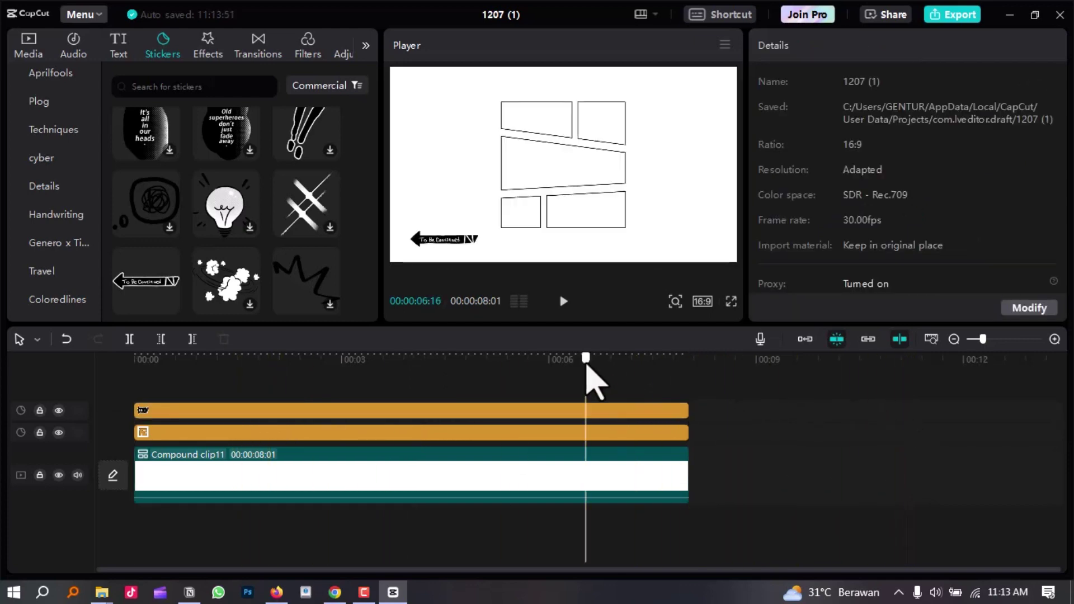
# - Check that Free layer is turned on in the project settings and save them
pyautogui.click(1030, 309)
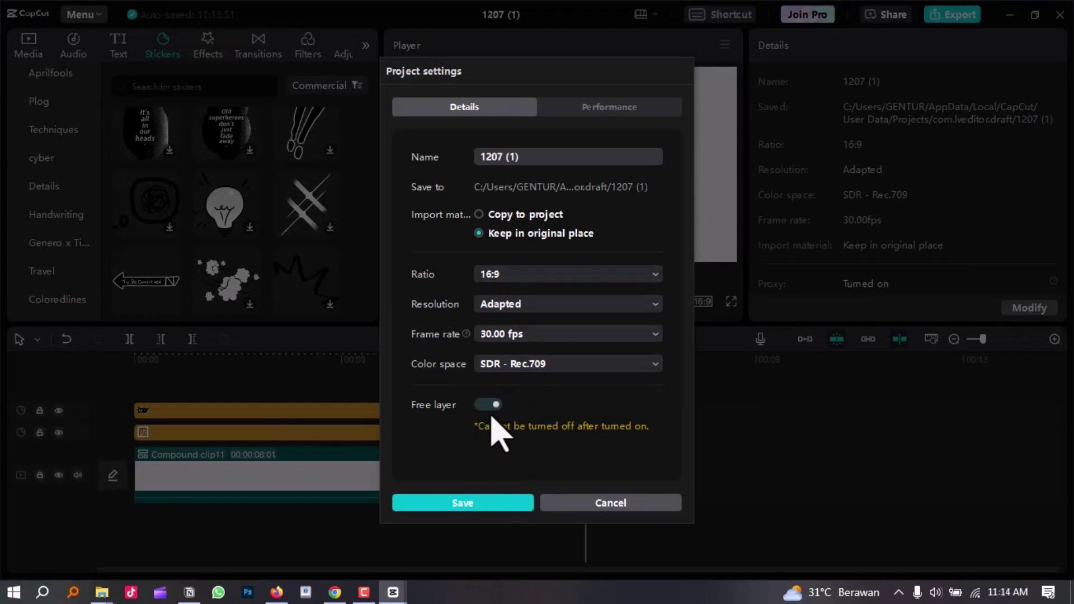
pyautogui.click(473, 506)
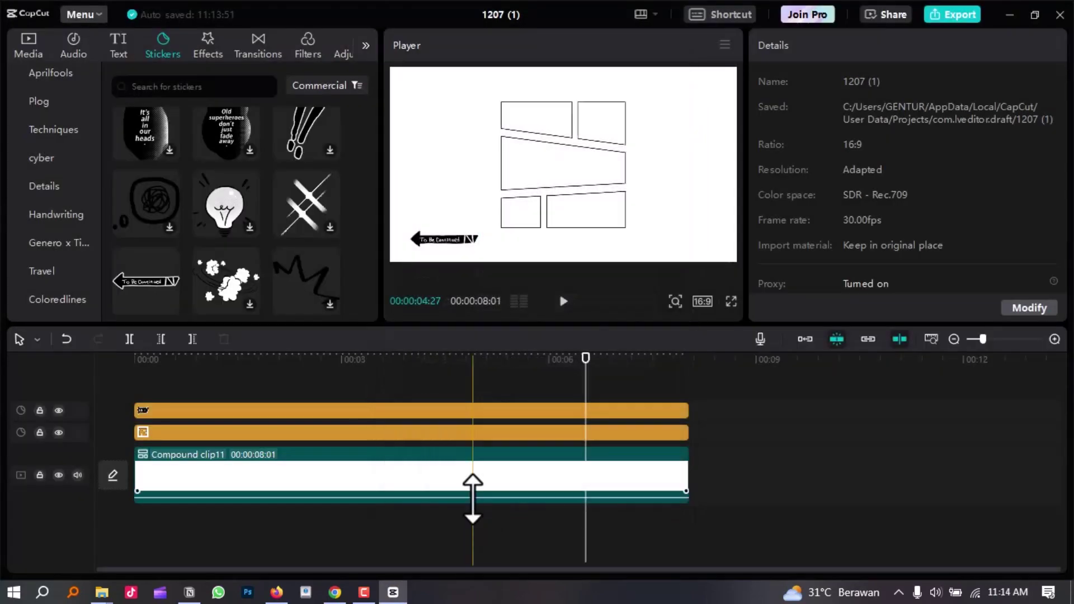
# - Place the imported Tom and Jerry video at the start of the timeline, on its own track above the white compound clip
pyautogui.click(21, 51)
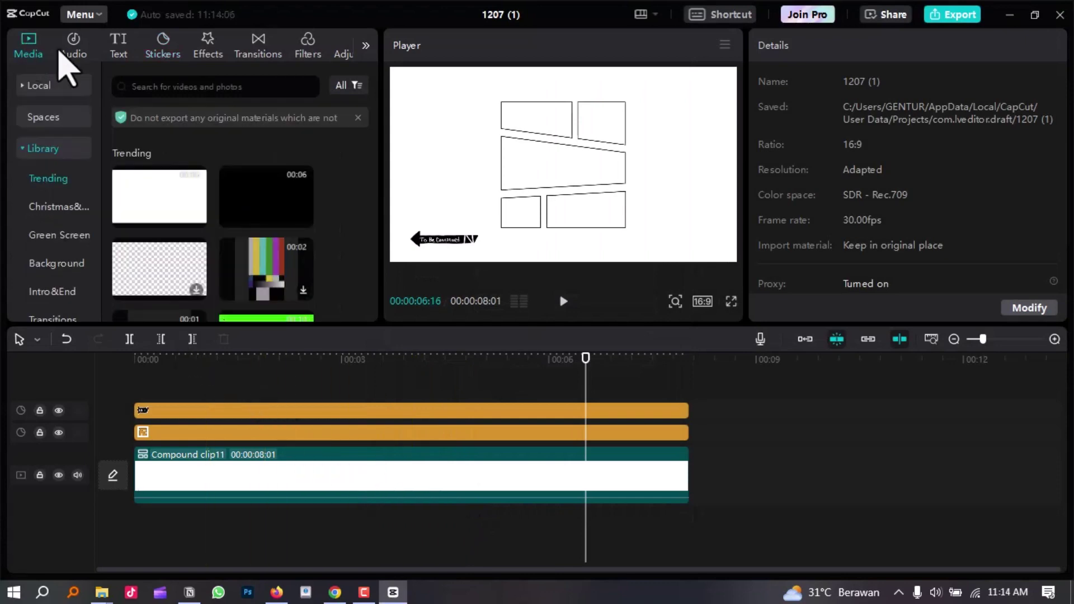
pyautogui.click(41, 85)
pyautogui.moveTo(162, 199); pyautogui.dragTo(135, 448)
pyautogui.moveTo(234, 470); pyautogui.dragTo(220, 520)
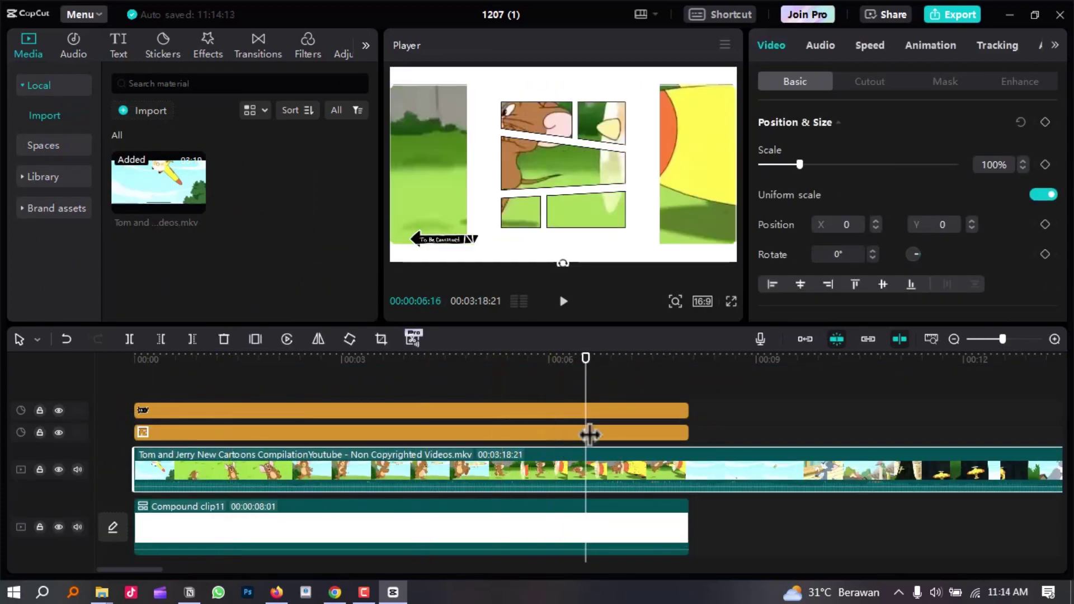
pyautogui.keyDown('ctrl'); pyautogui.scroll(-3, 595, 428); pyautogui.keyUp('ctrl')
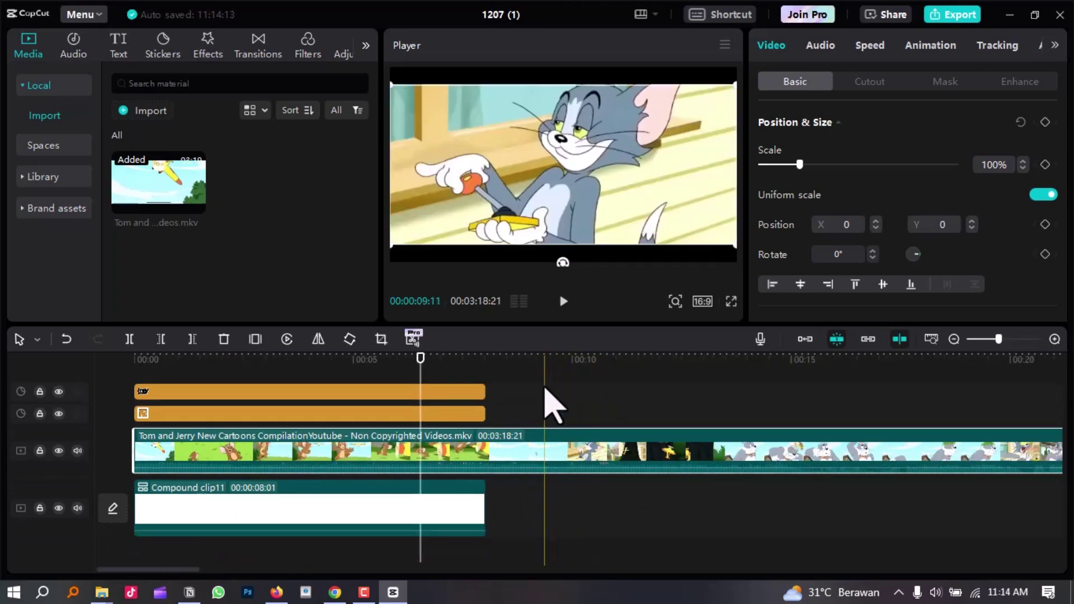
# - Split the Tom and Jerry clip at the compound clip's end and move the remainder to the timeline start on a new track above
pyautogui.click(492, 450)
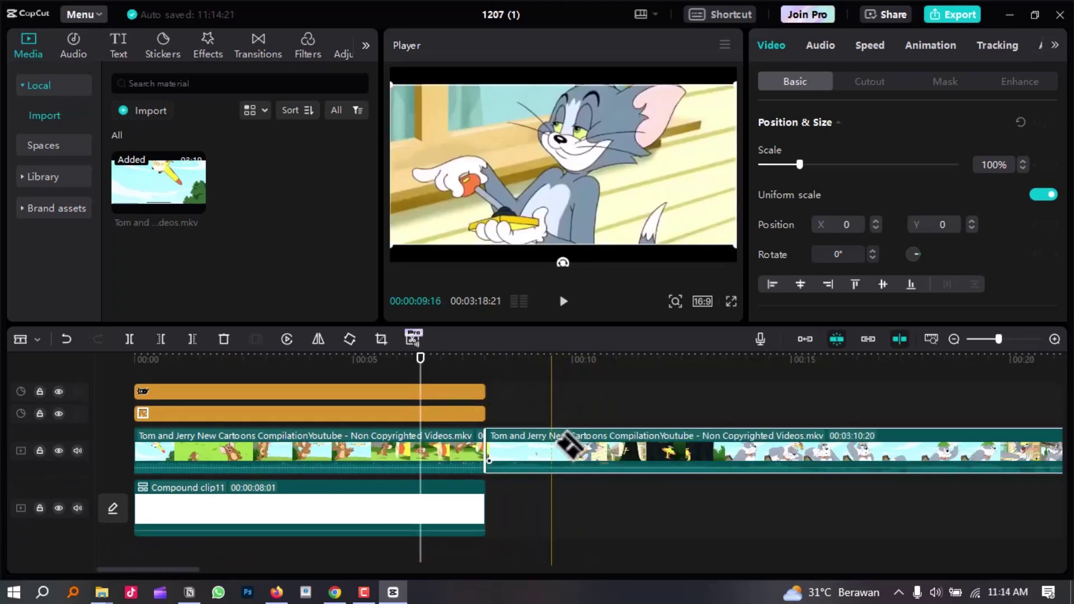
pyautogui.press('a')
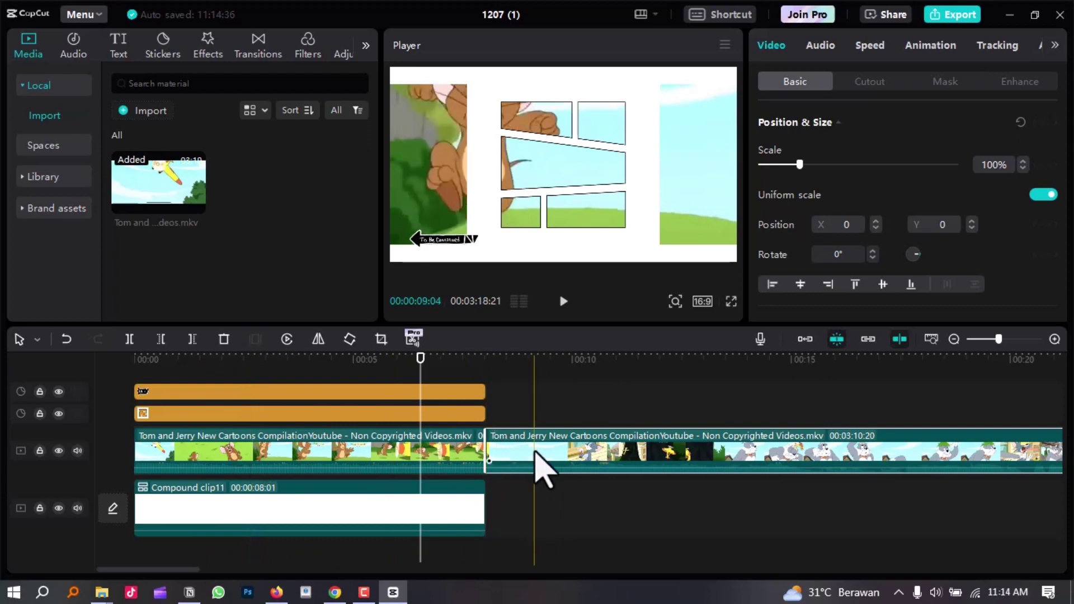
pyautogui.moveTo(534, 454); pyautogui.dragTo(174, 429)
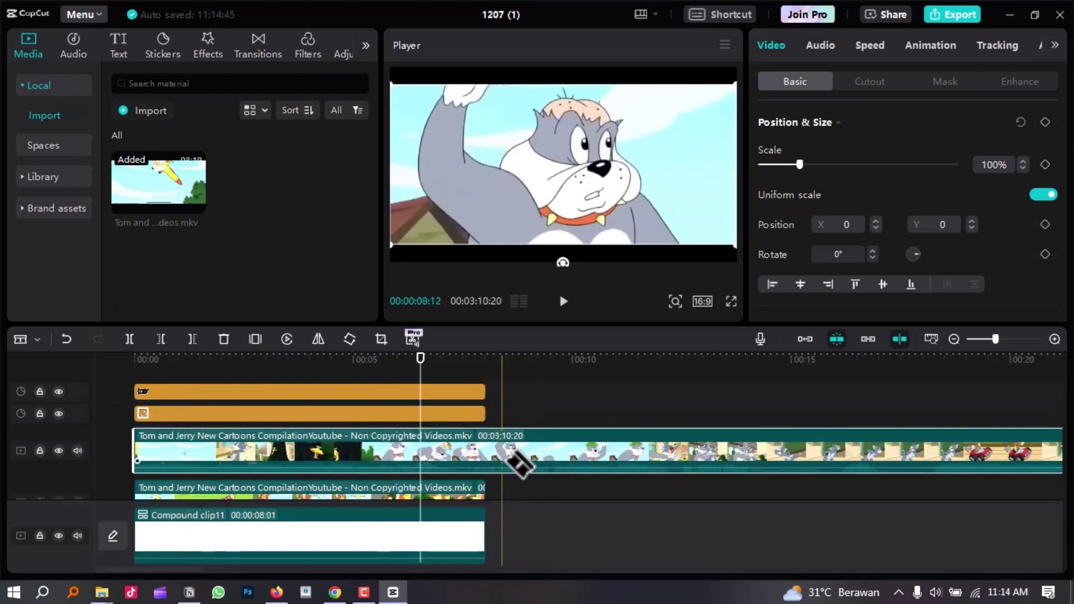
# - Cut the second cartoon clip at the compound clip's end and place its leftover at the start of a third cartoon track above
pyautogui.click(492, 456)
pyautogui.press('a')
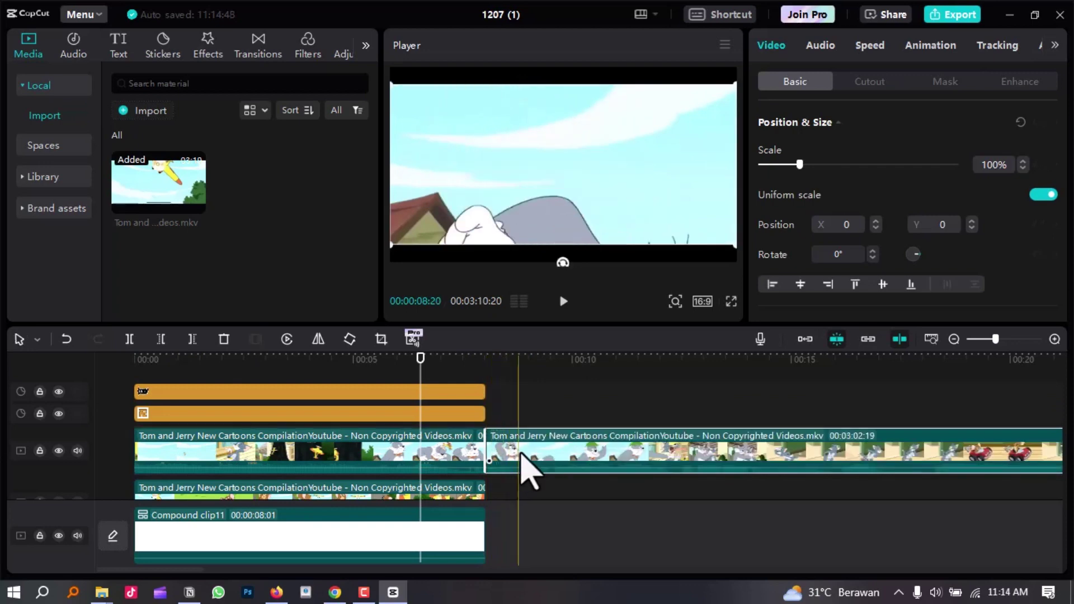
pyautogui.moveTo(515, 462); pyautogui.dragTo(193, 443)
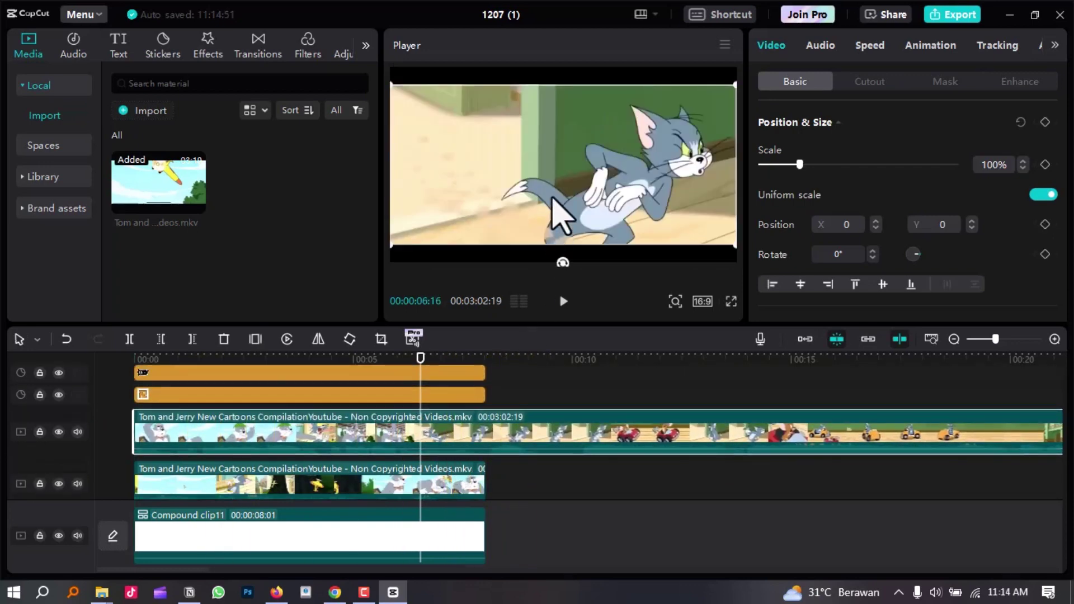
# - Split the third cartoon clip where the compound clip ends and move its remainder to the start of a fourth cartoon track above
pyautogui.click(347, 362)
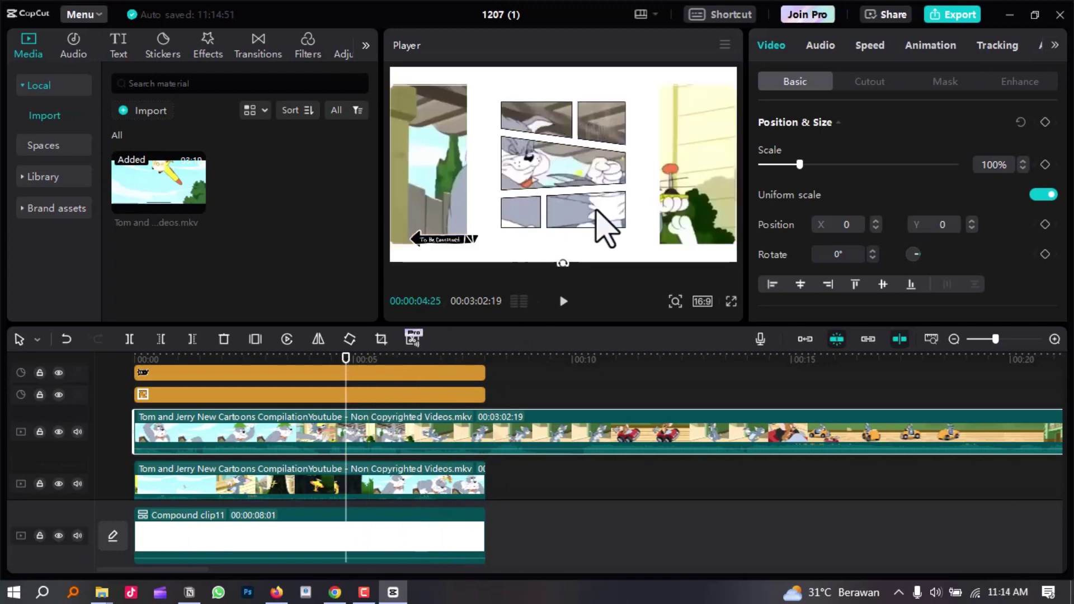
pyautogui.scroll(-2, 486, 458)
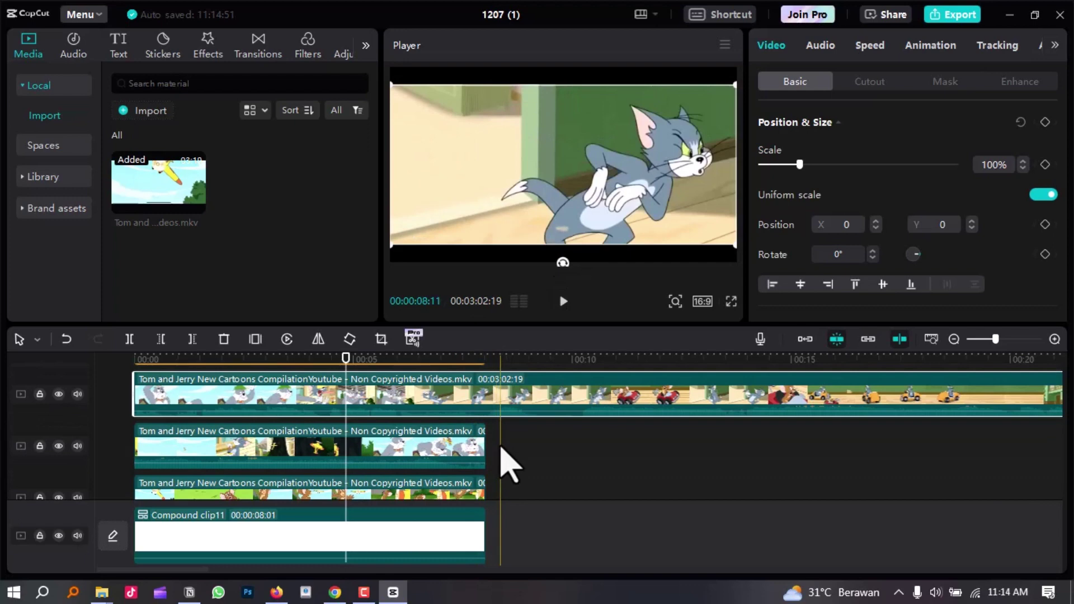
pyautogui.press('b')
pyautogui.click(487, 392)
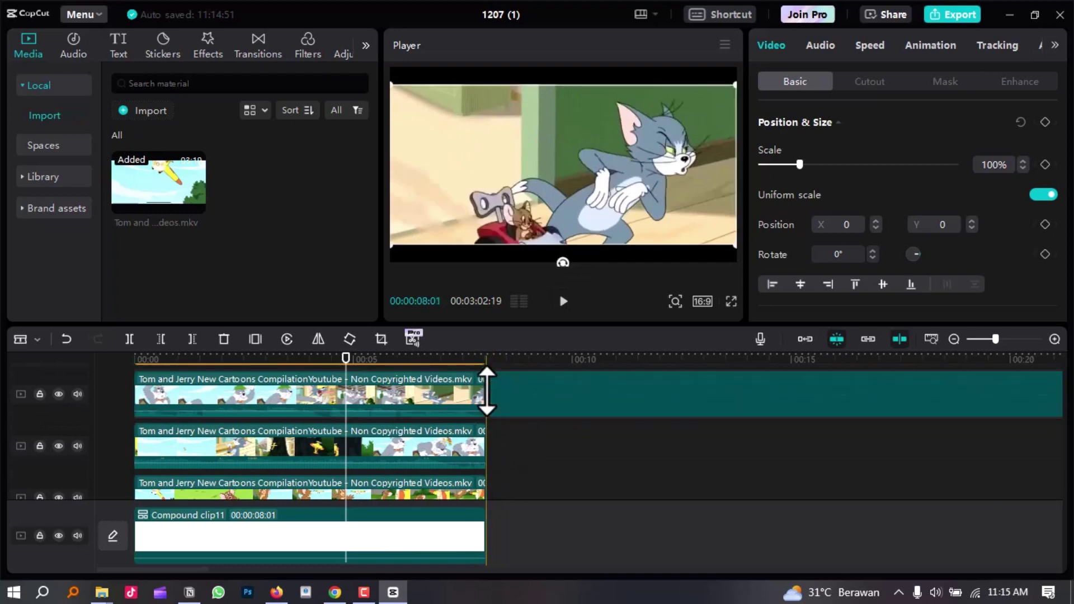
pyautogui.press('a')
pyautogui.scroll(2, 522, 442)
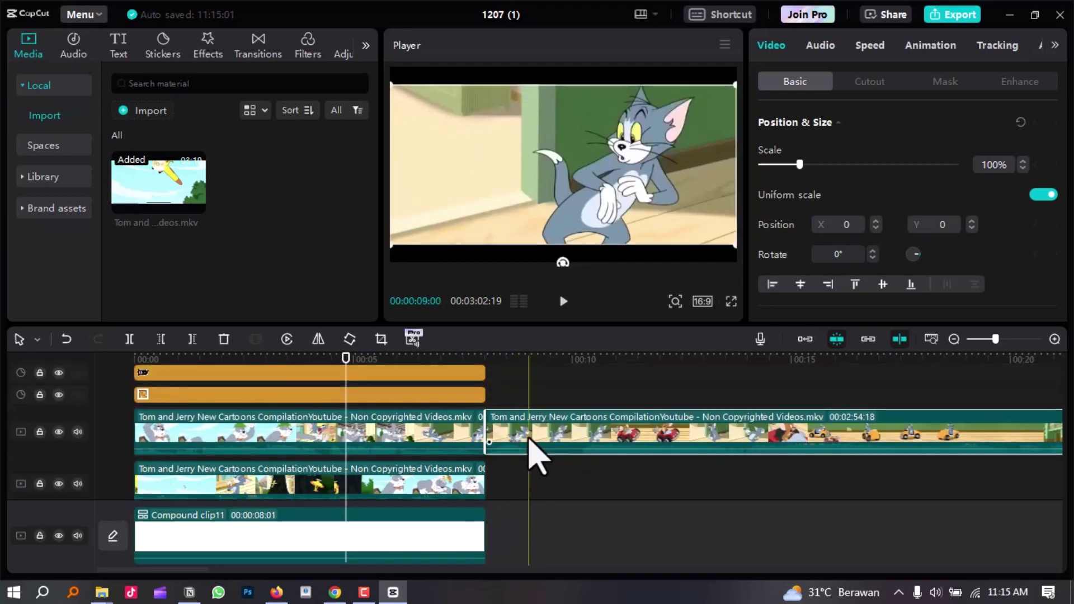
pyautogui.moveTo(544, 435); pyautogui.dragTo(165, 410)
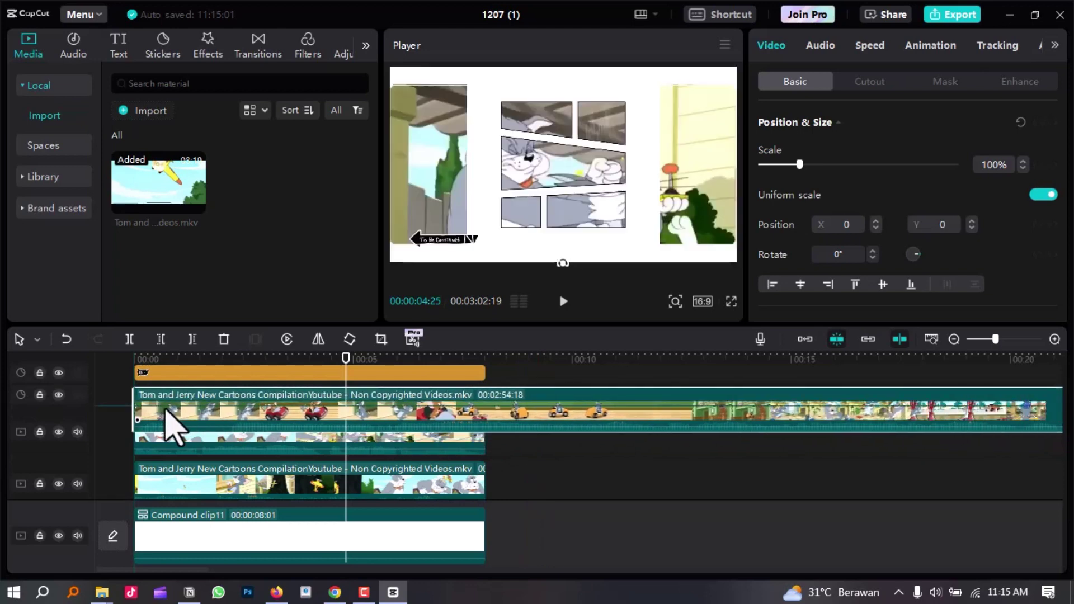
# - Split the long clip on the fourth cartoon track at the end of the compound clip
pyautogui.press('Delete')
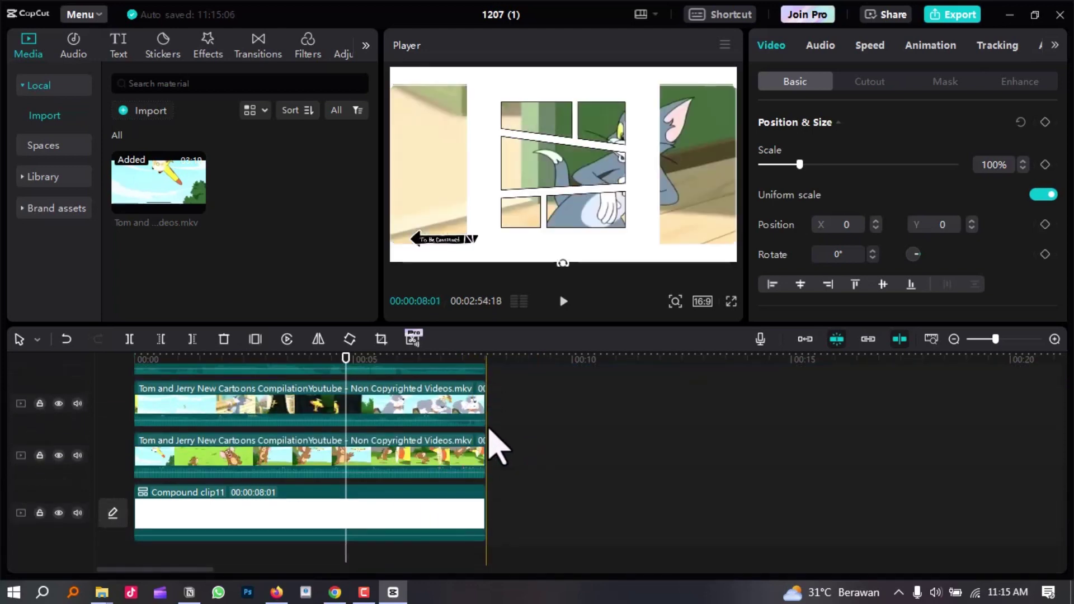
pyautogui.click(447, 425)
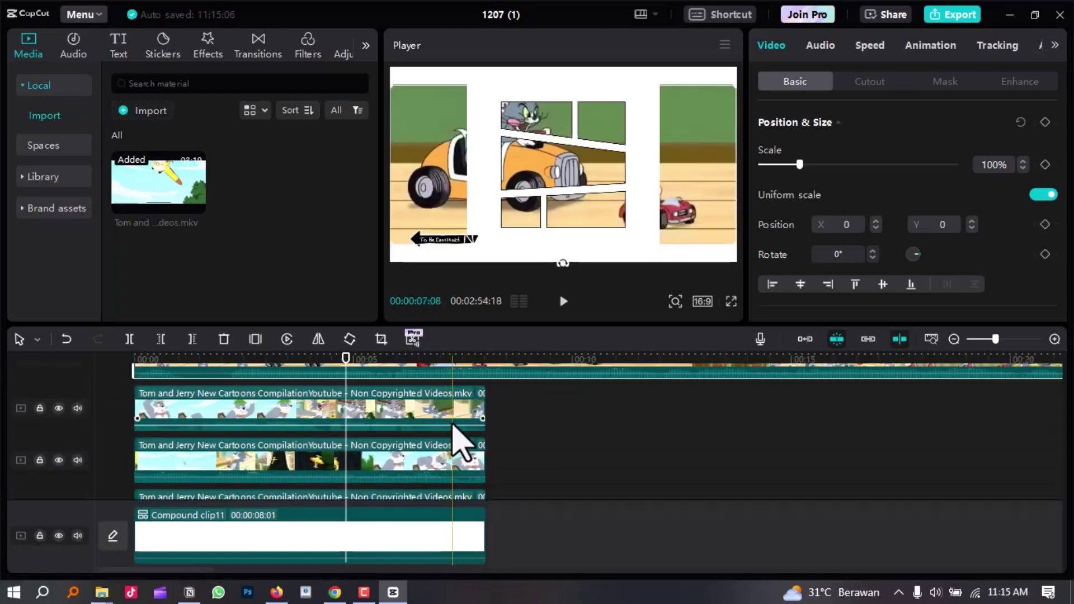
pyautogui.scroll(-1, 452, 447)
pyautogui.scroll(2, 461, 403)
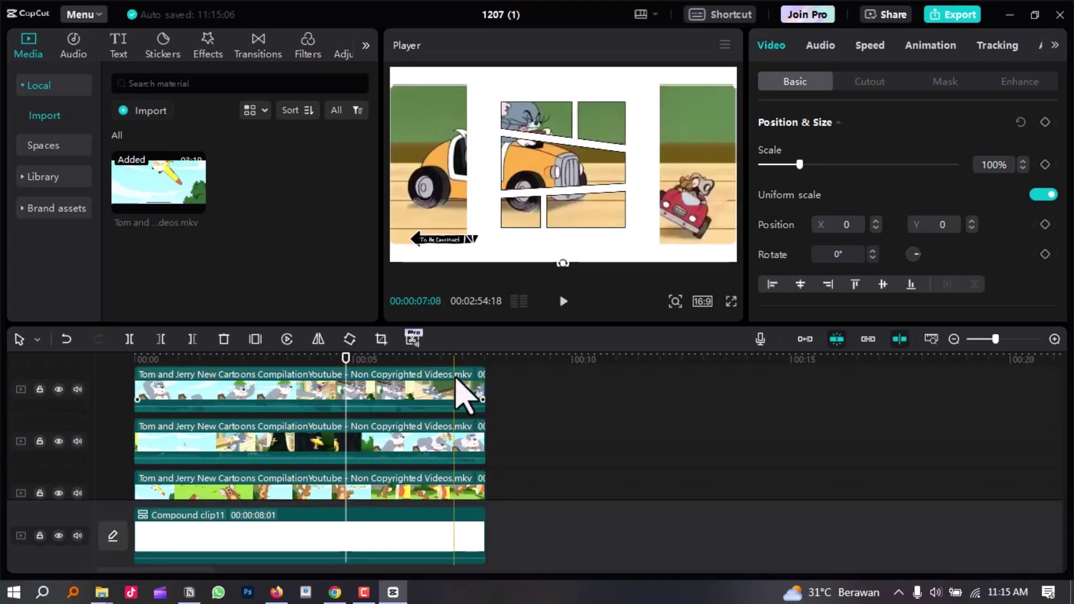
pyautogui.scroll(1, 475, 411)
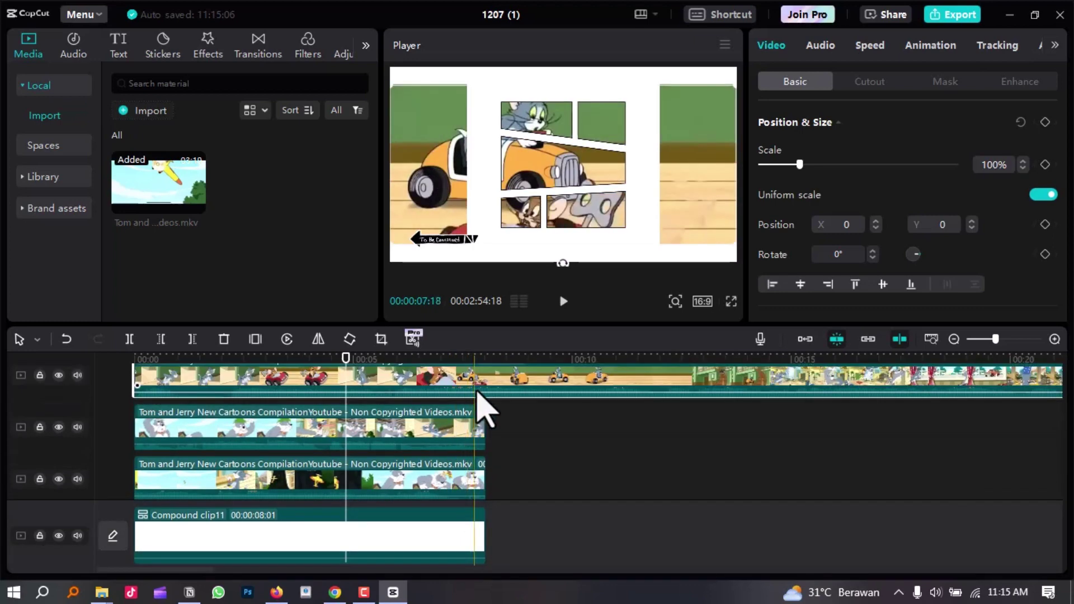
pyautogui.press('b')
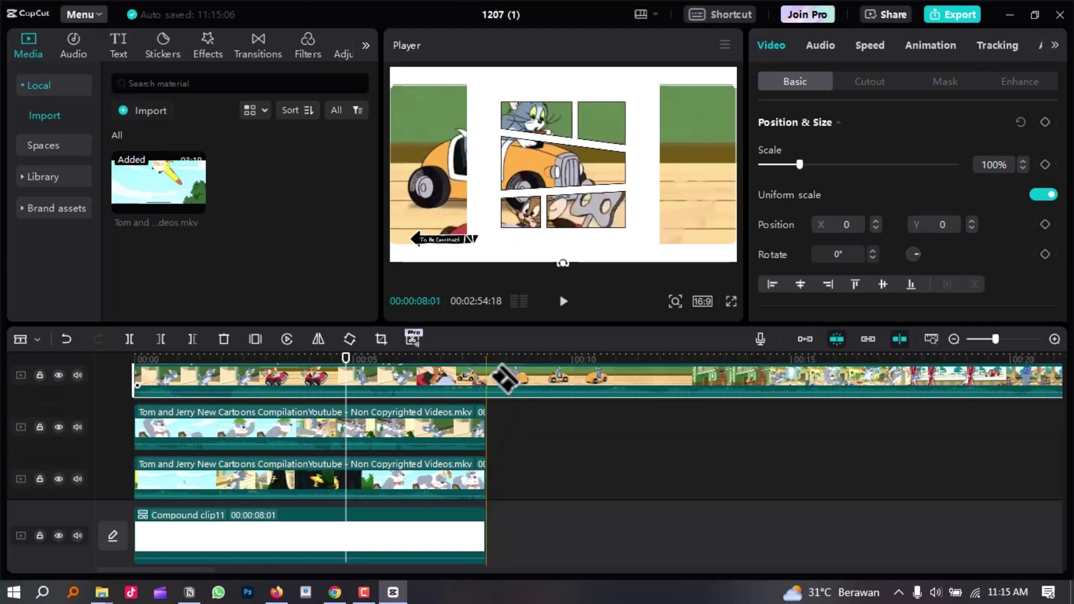
pyautogui.click(509, 378)
pyautogui.press('a')
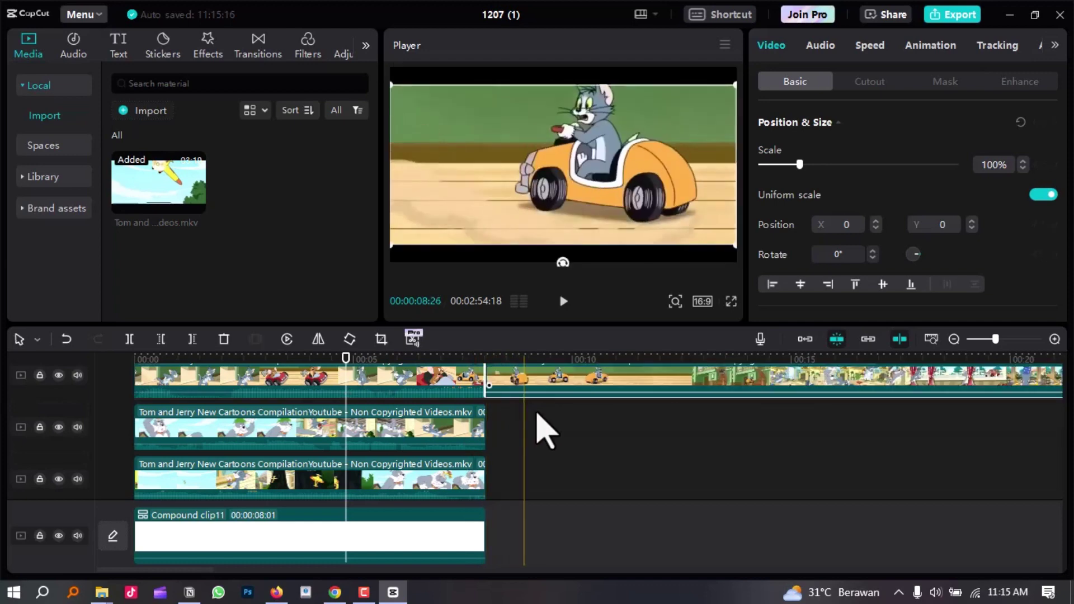
# - Move the fourth clip's leftover footage to the timeline start on a fifth cartoon track, directly below the sticker tracks
pyautogui.press('Delete')
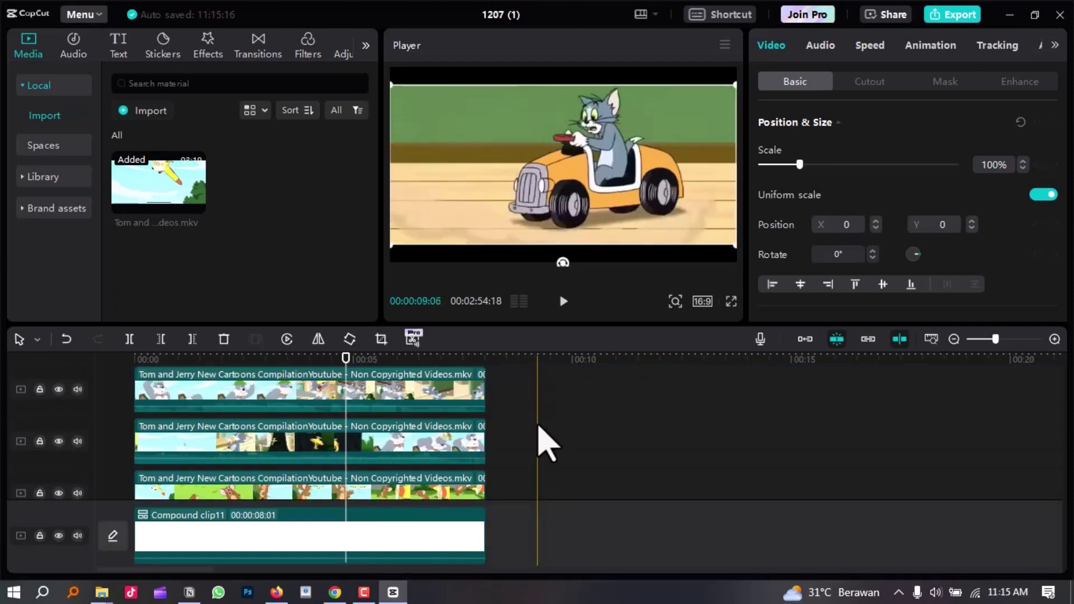
pyautogui.scroll(1, 538, 426)
pyautogui.scroll(-2, 539, 426)
pyautogui.scroll(1, 539, 426)
pyautogui.scroll(-1, 539, 426)
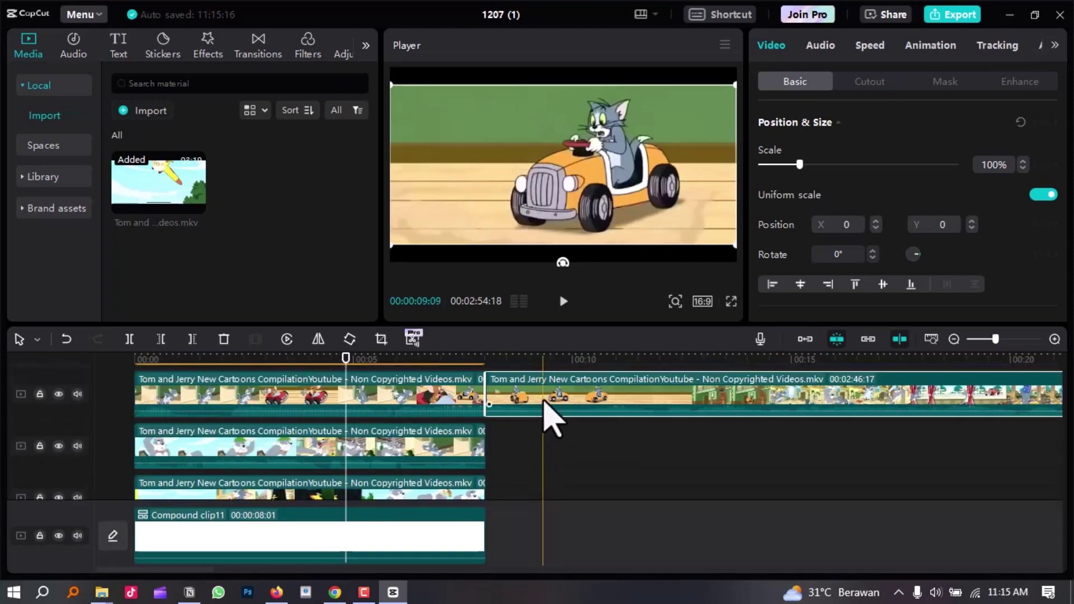
pyautogui.moveTo(545, 404); pyautogui.dragTo(211, 427)
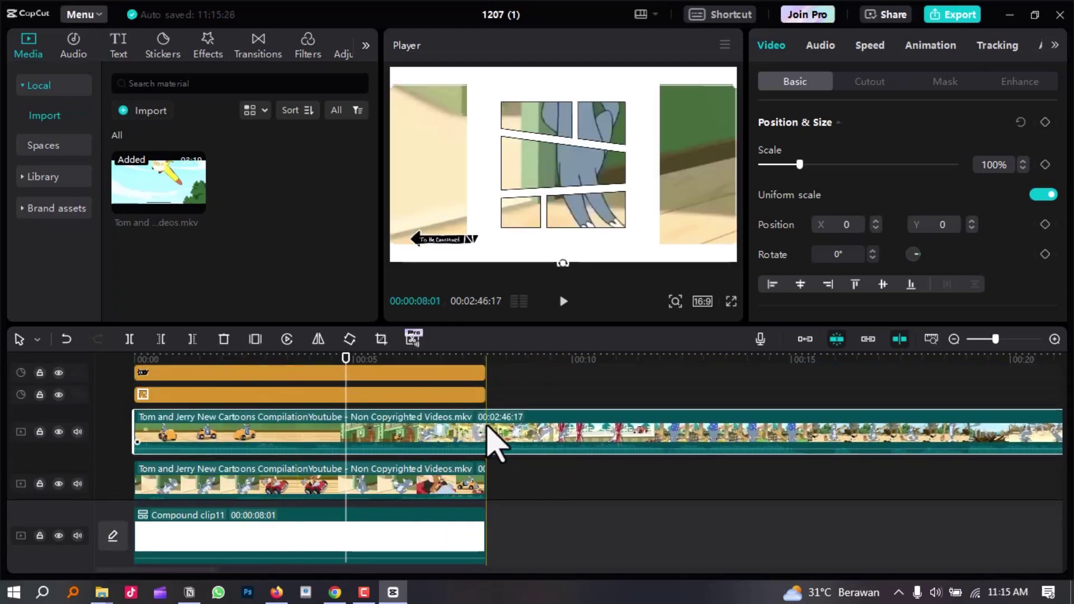
# - Split the fifth cartoon clip at the compound clip's end and delete the remaining footage
pyautogui.press('b')
pyautogui.click(492, 425)
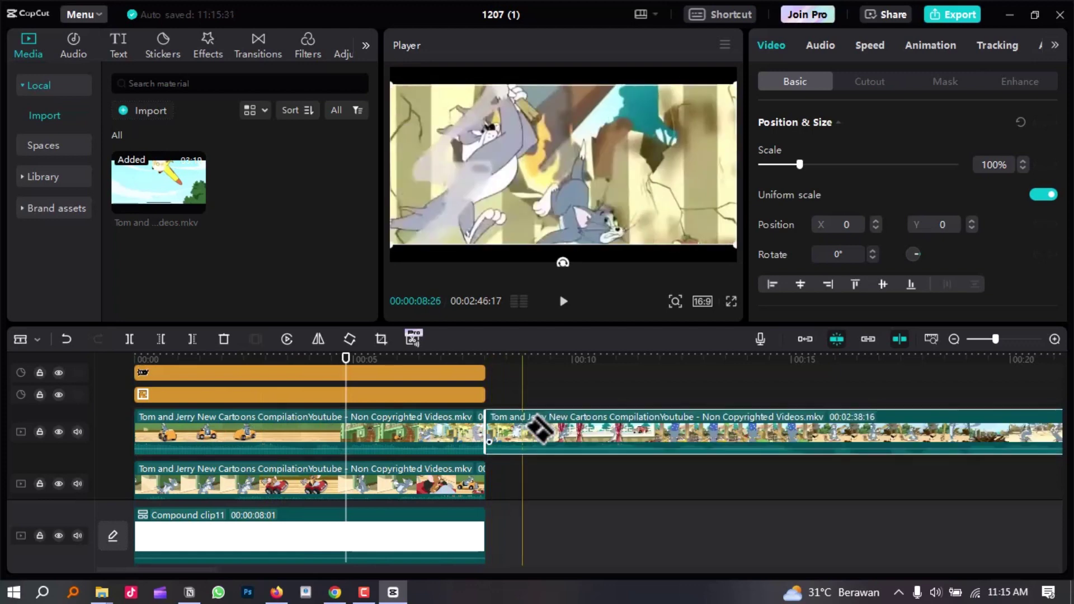
pyautogui.press('Delete')
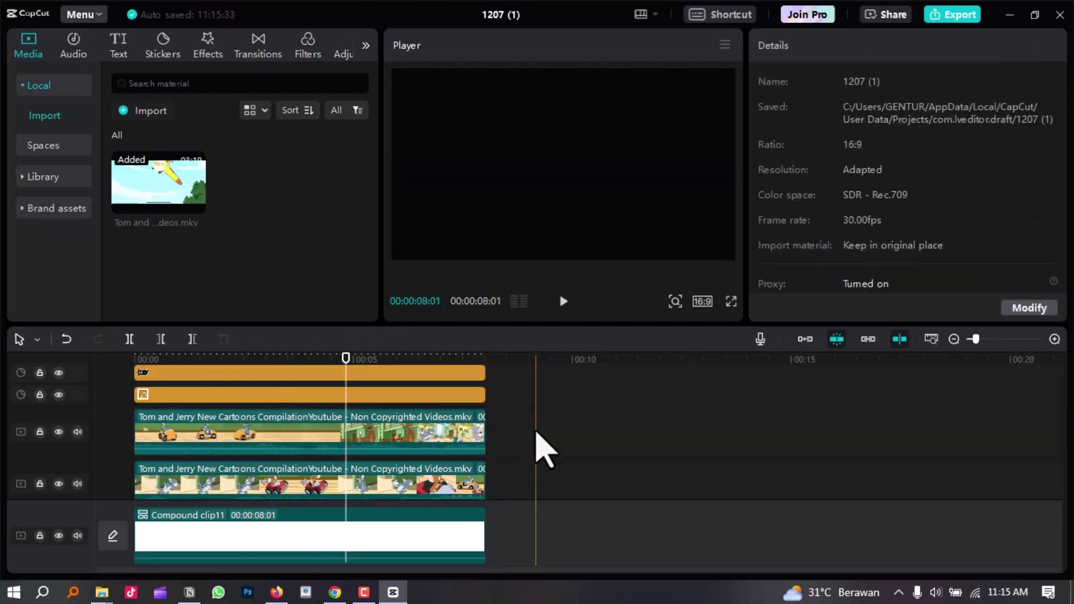
# - Hide the four upper Tom and Jerry tracks, leaving only the lowest cartoon track visible above the white compound clip
pyautogui.click(58, 432)
pyautogui.click(58, 483)
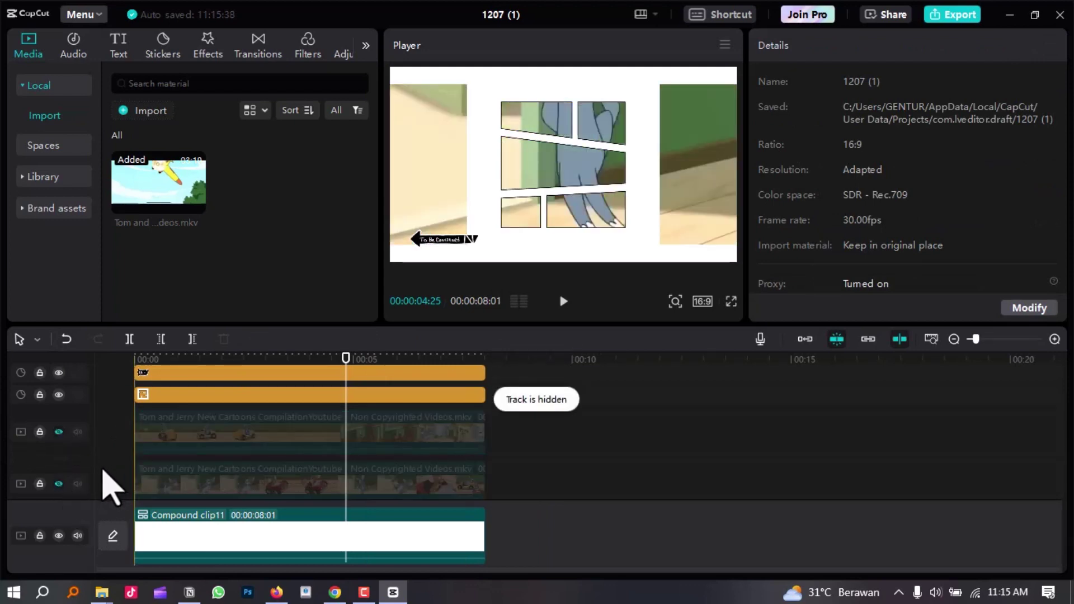
pyautogui.scroll(-1, 185, 444)
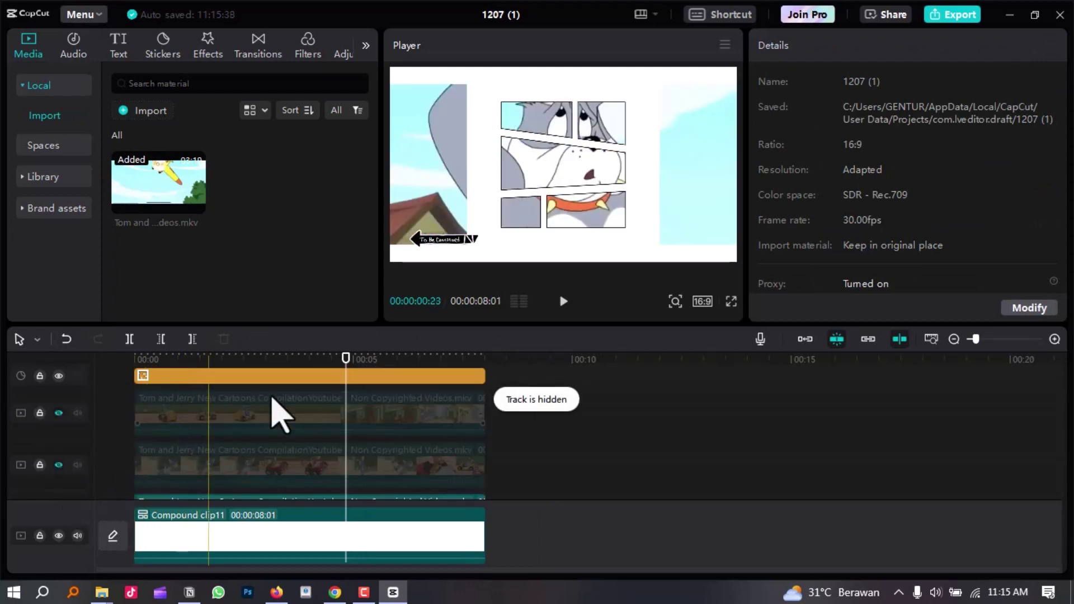
pyautogui.scroll(-5, 335, 412)
pyautogui.scroll(-1, 58, 423)
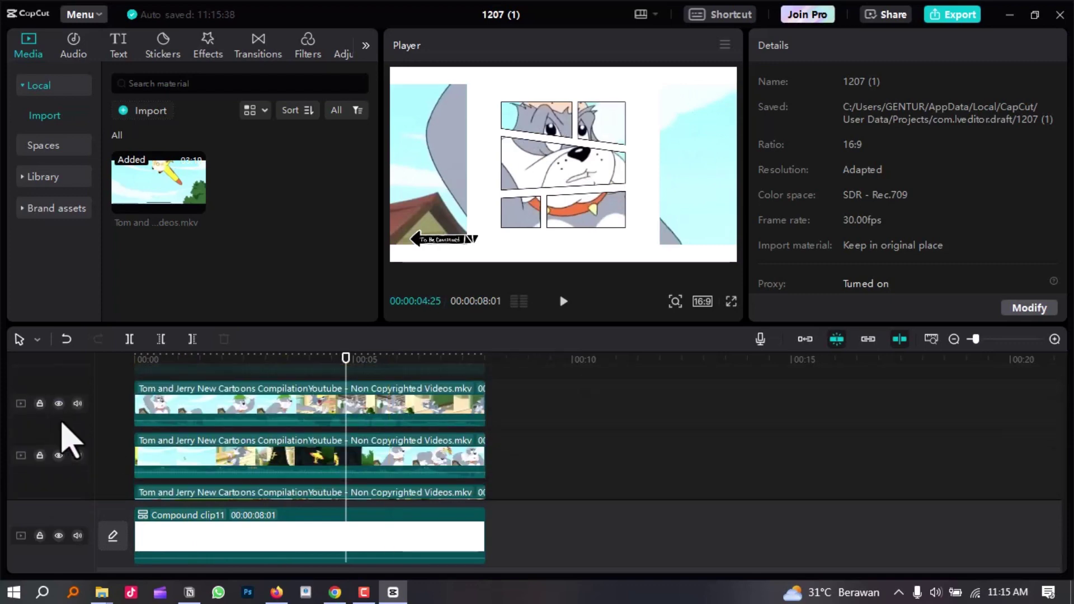
pyautogui.scroll(-2, 162, 445)
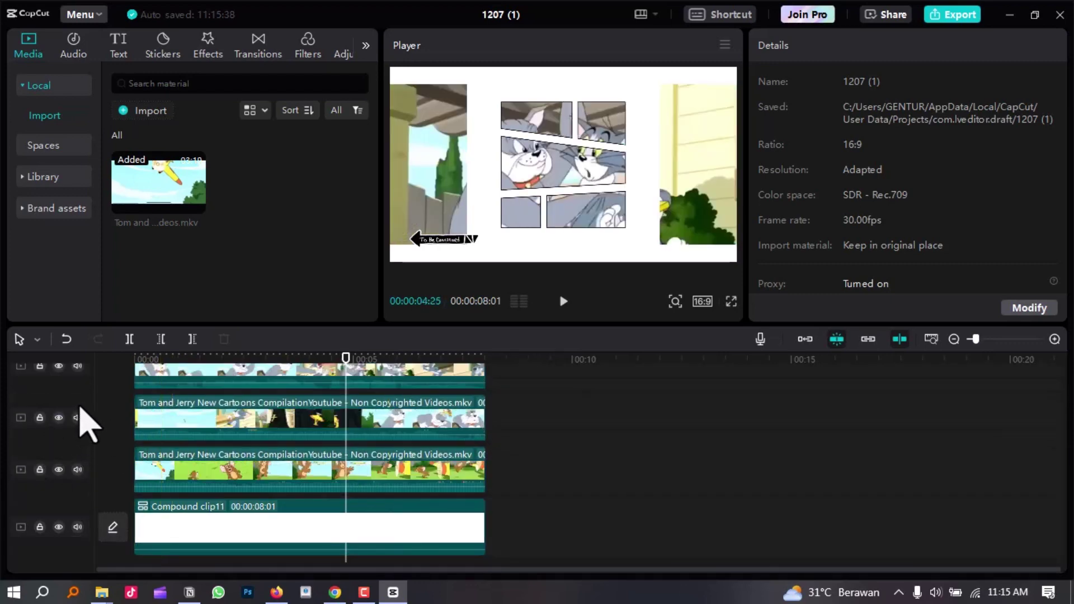
pyautogui.click(58, 366)
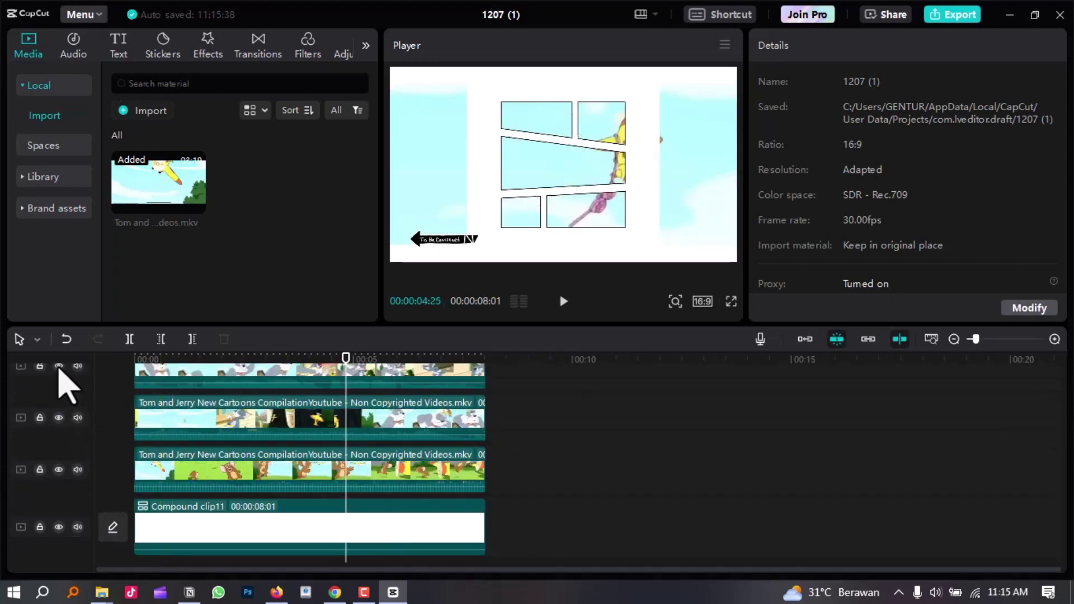
pyautogui.click(59, 418)
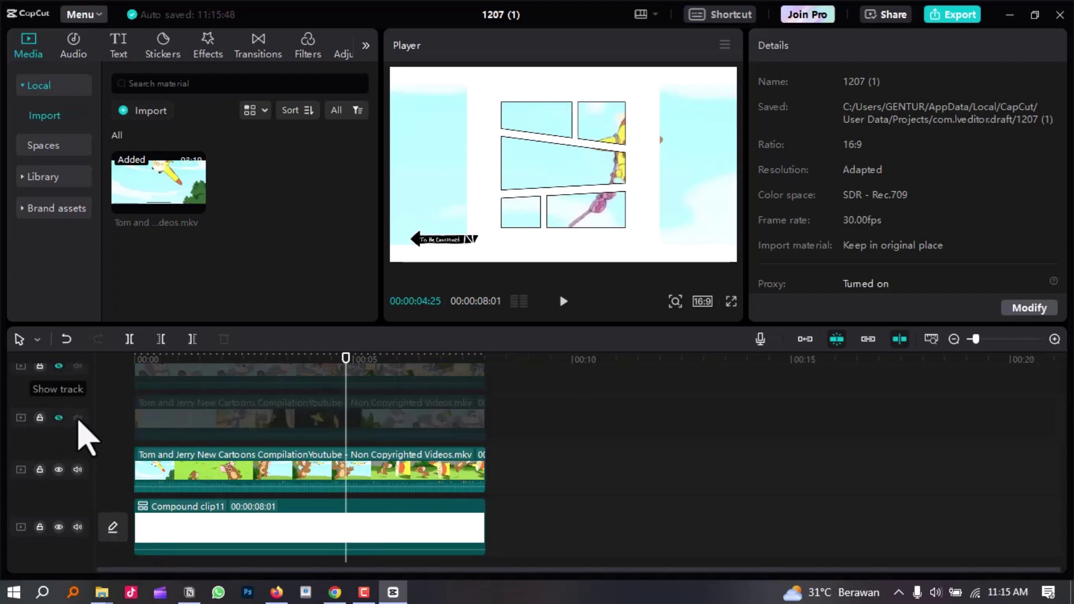
# - Scale the lowest cartoon clip down to 33% and move it up to about Y 418 over the two upper comic panels
pyautogui.scroll(-1, 282, 436)
pyautogui.scroll(4, 330, 421)
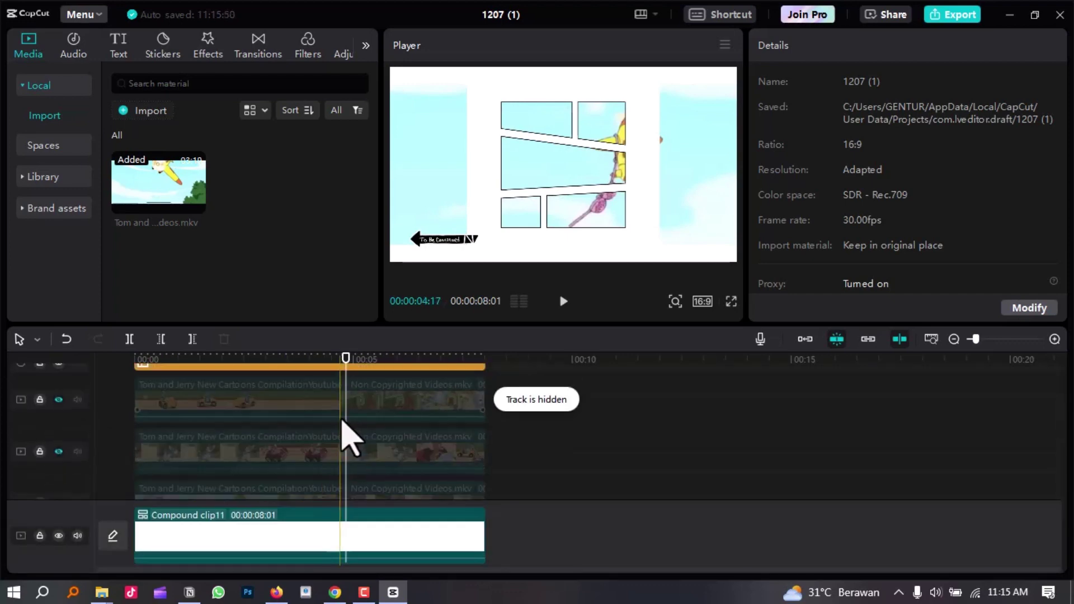
pyautogui.moveTo(343, 420); pyautogui.dragTo(335, 427)
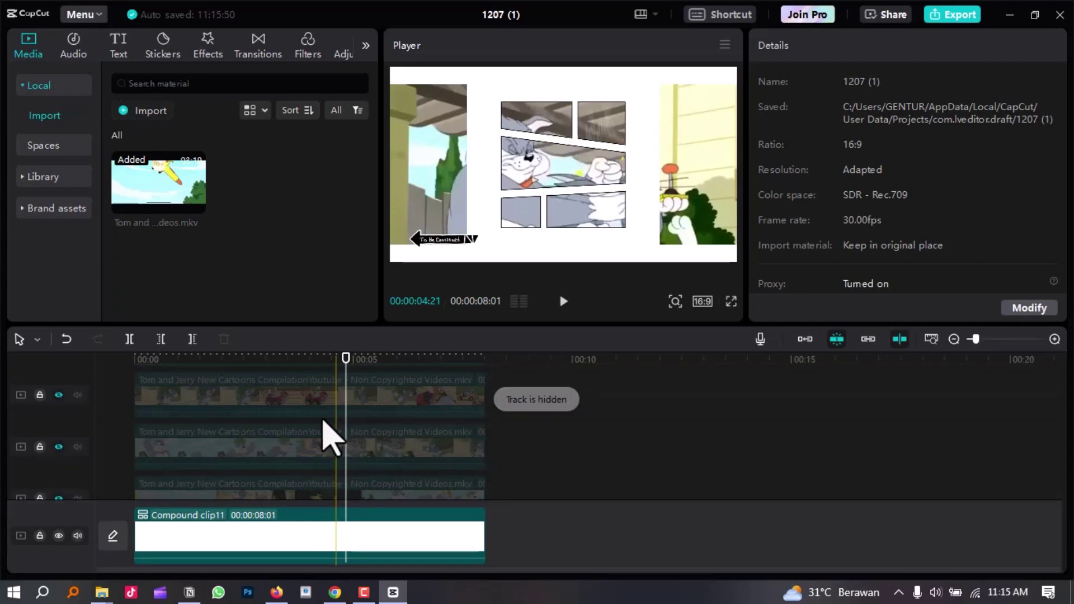
pyautogui.scroll(-3, 623, 450)
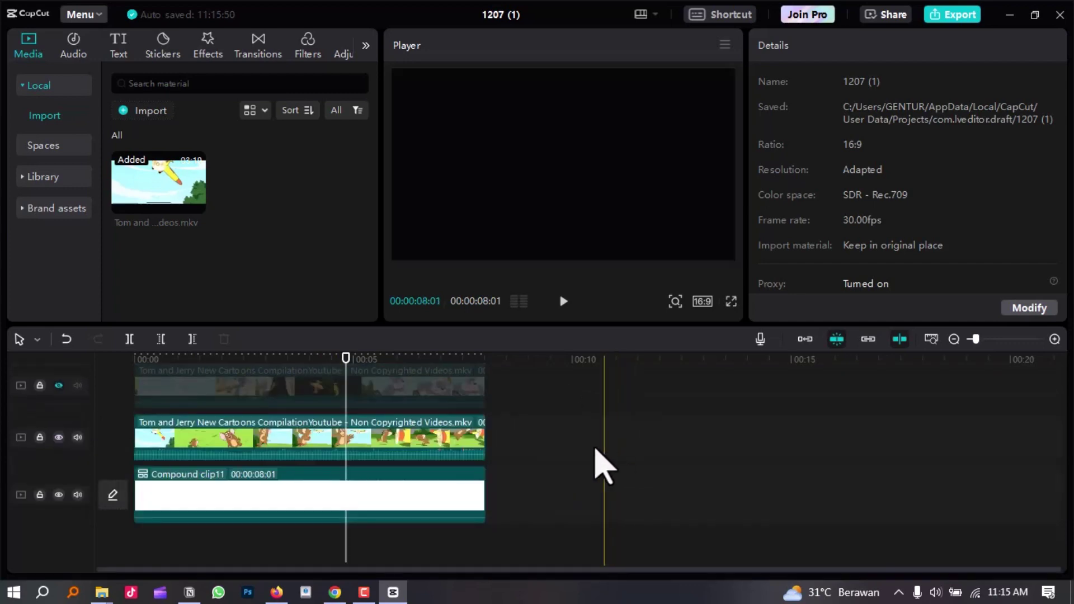
pyautogui.click(145, 357)
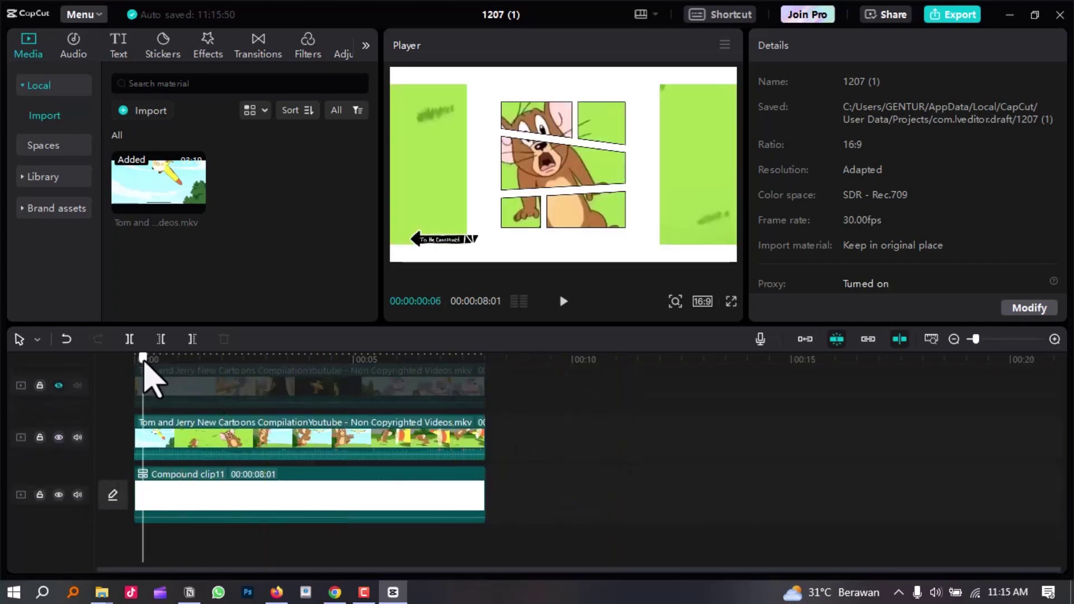
pyautogui.click(345, 450)
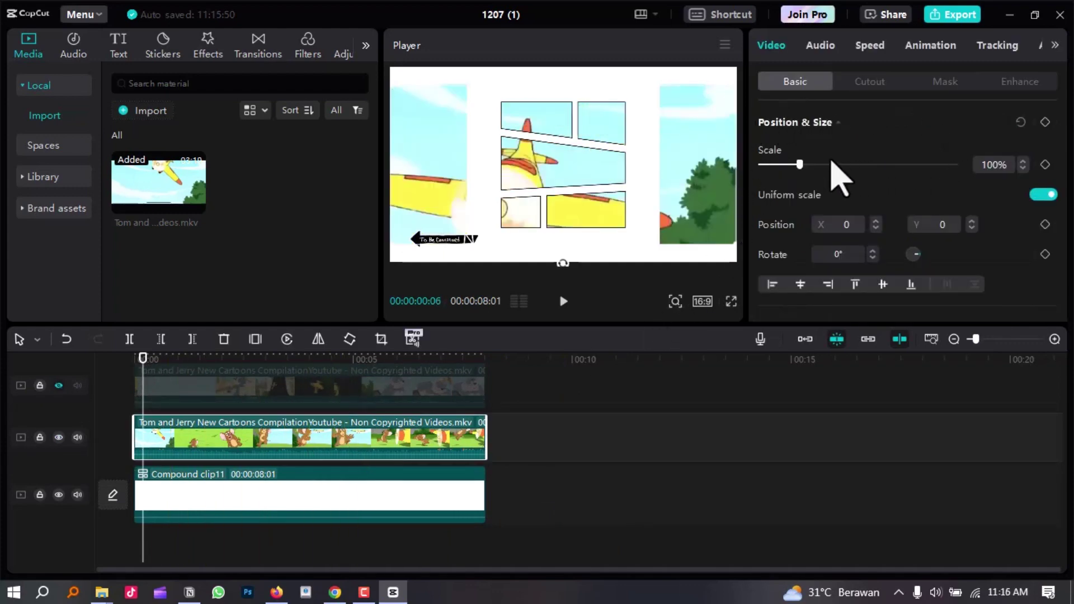
pyautogui.moveTo(798, 166); pyautogui.dragTo(776, 168)
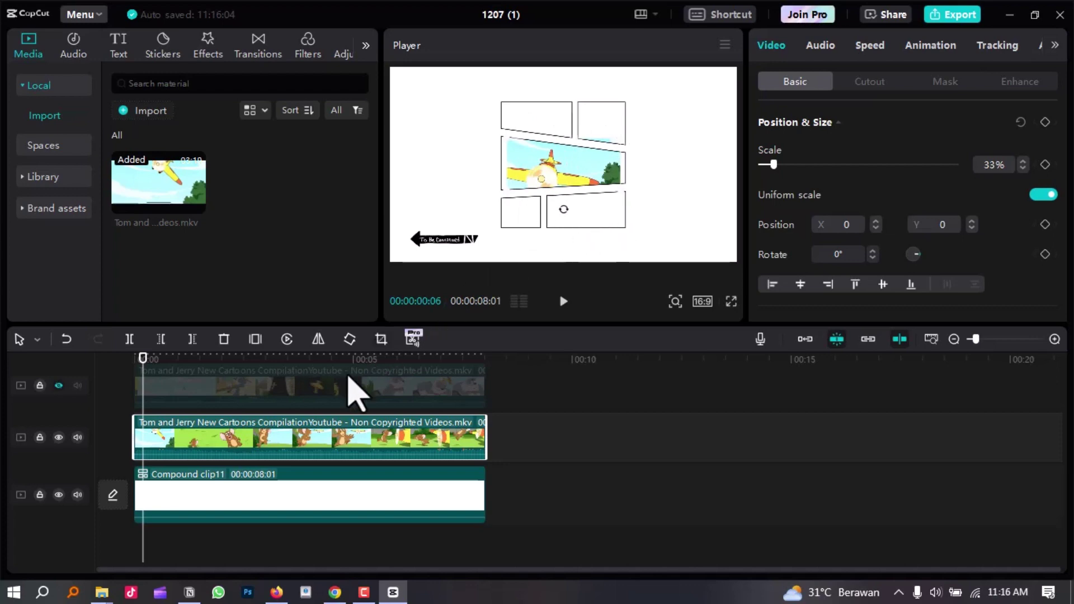
pyautogui.scroll(1, 283, 437)
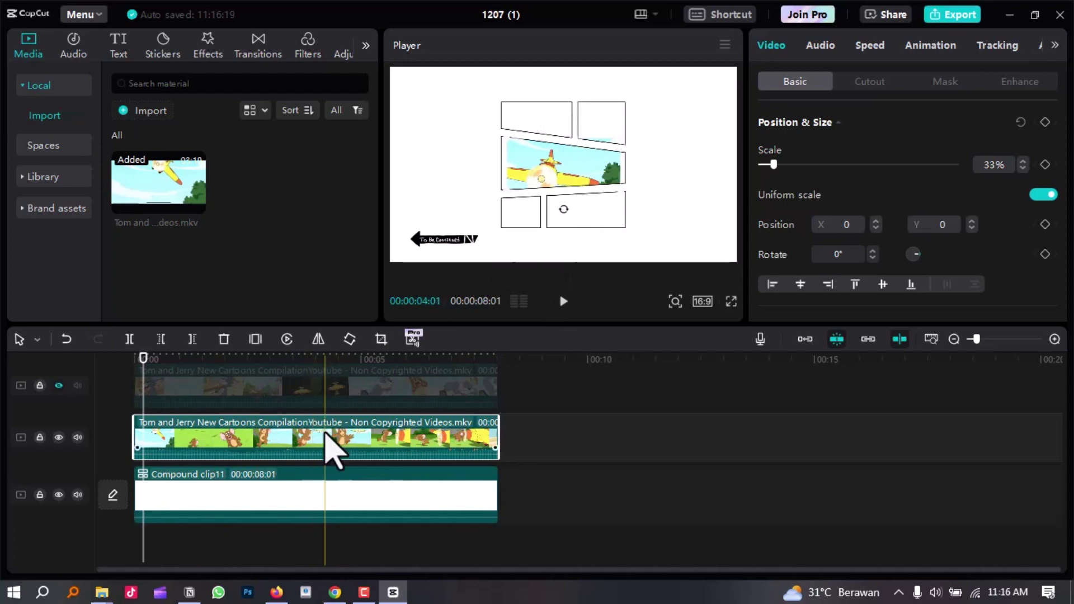
pyautogui.moveTo(568, 192); pyautogui.dragTo(575, 168)
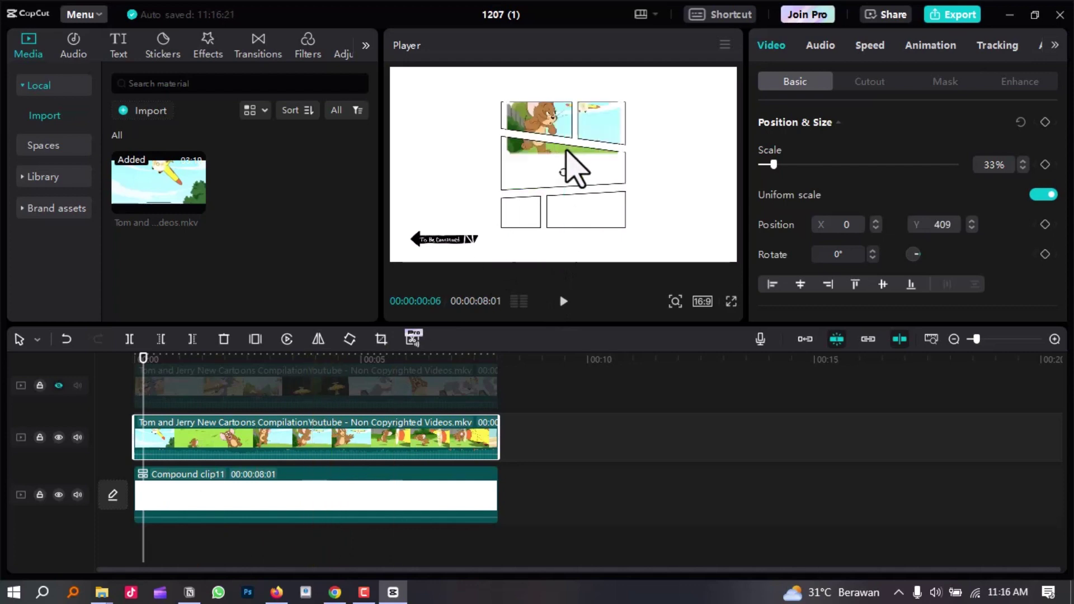
pyautogui.moveTo(558, 128); pyautogui.dragTo(580, 151)
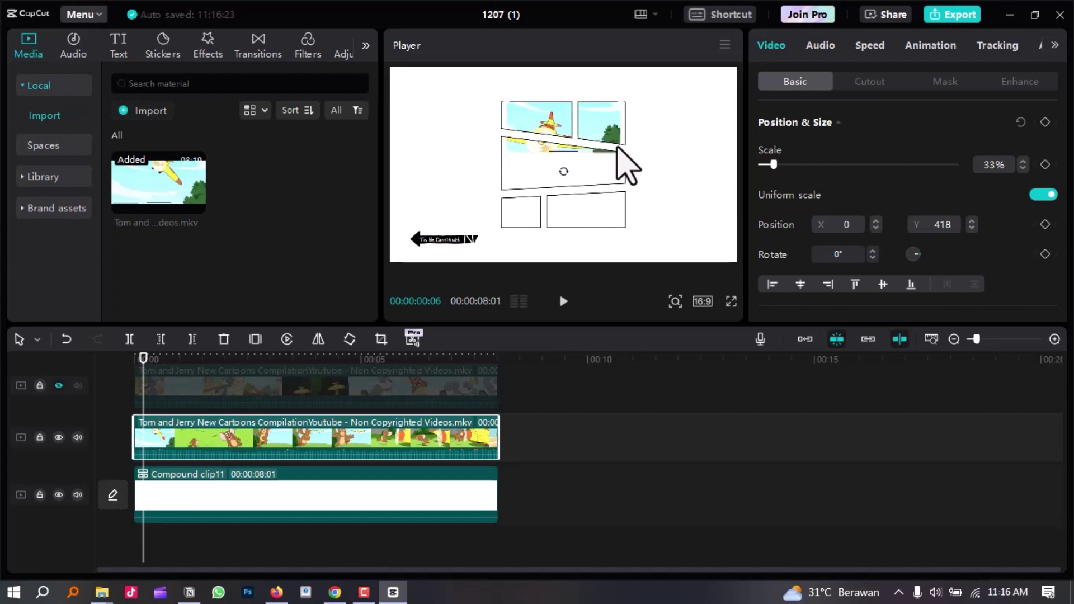
# - Scale the lowest cartoon clip to 23% and fit it into the upper-left comic panel at about X -298, Y 496
pyautogui.click(553, 420)
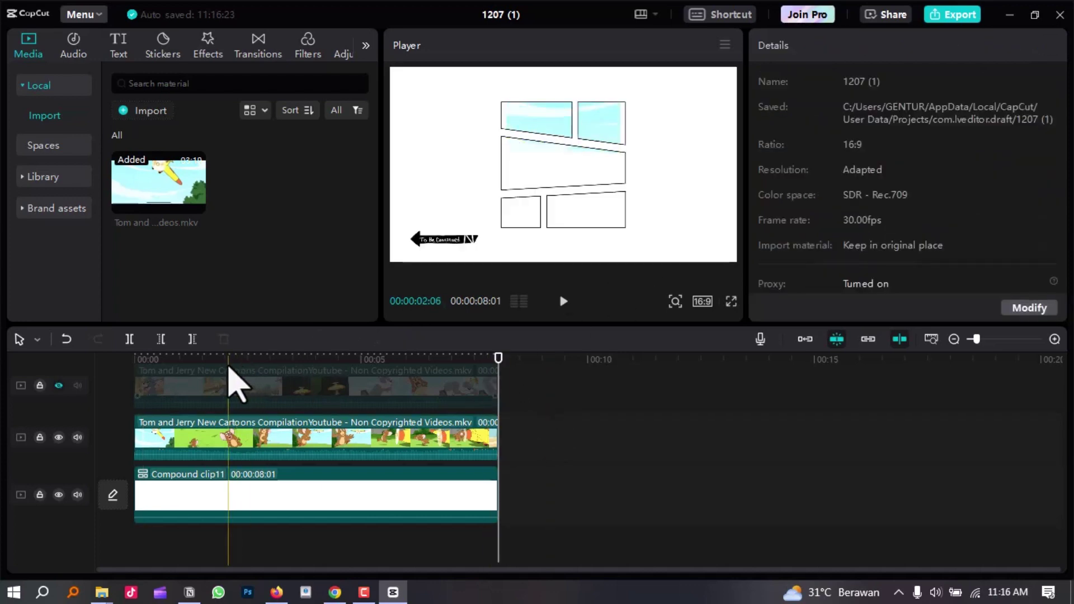
pyautogui.click(219, 358)
pyautogui.scroll(3, 606, 151)
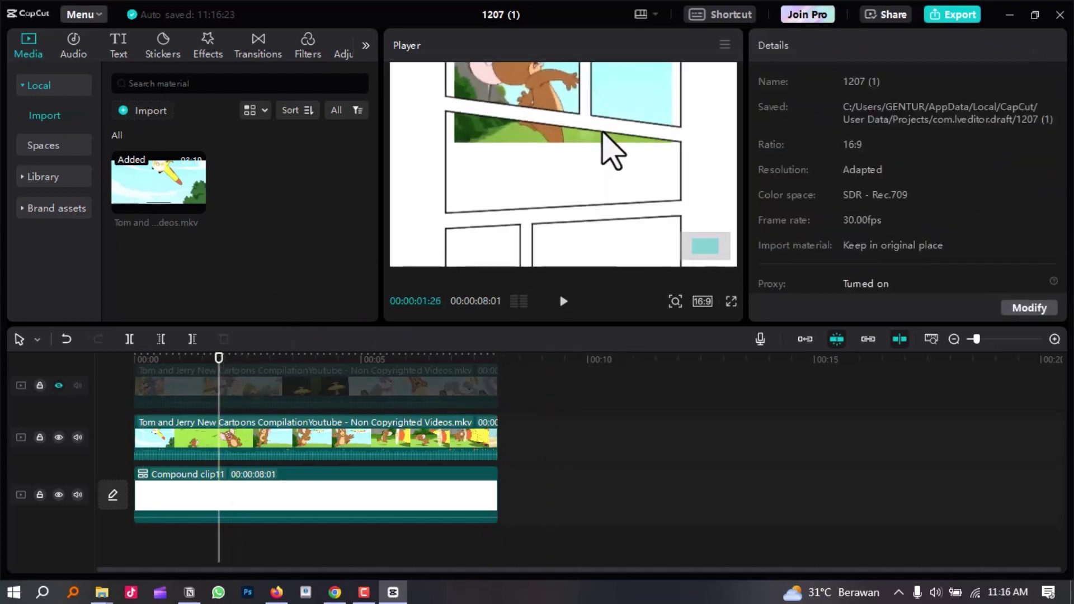
pyautogui.moveTo(544, 170)
pyautogui.mouseDown()
pyautogui.moveTo(532, 179)
pyautogui.moveTo(533, 166)
pyautogui.mouseUp()
pyautogui.hotkey('ctrl', 'z')
pyautogui.click(418, 437)
pyautogui.moveTo(774, 164); pyautogui.dragTo(770, 165)
pyautogui.moveTo(530, 162); pyautogui.dragTo(515, 151)
pyautogui.moveTo(770, 164); pyautogui.dragTo(768, 164)
pyautogui.moveTo(537, 162); pyautogui.dragTo(583, 192)
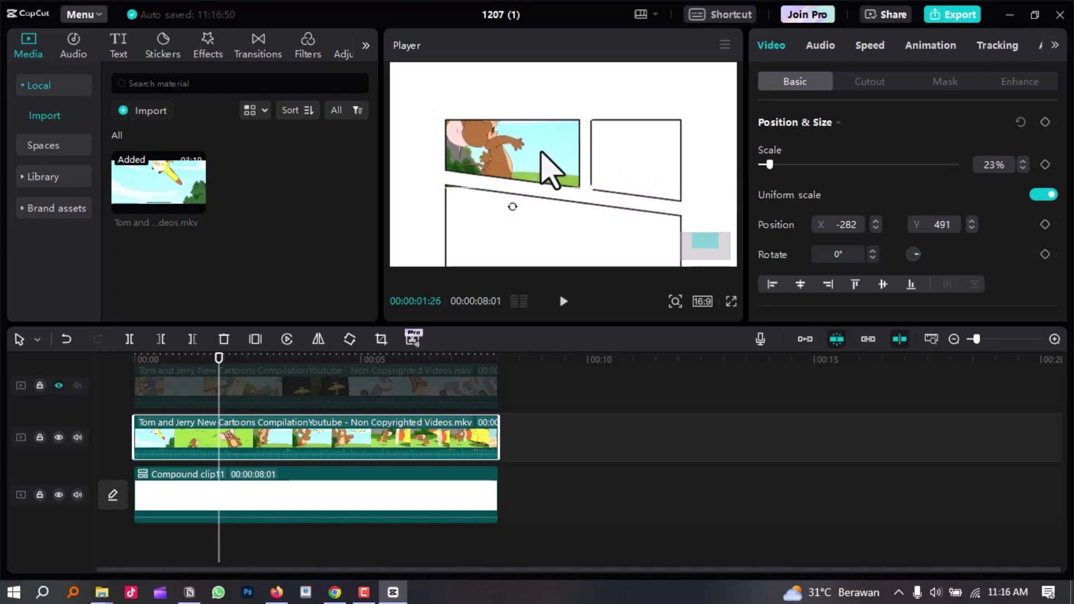
pyautogui.hotkey('ctrl', 'shift', 'f')
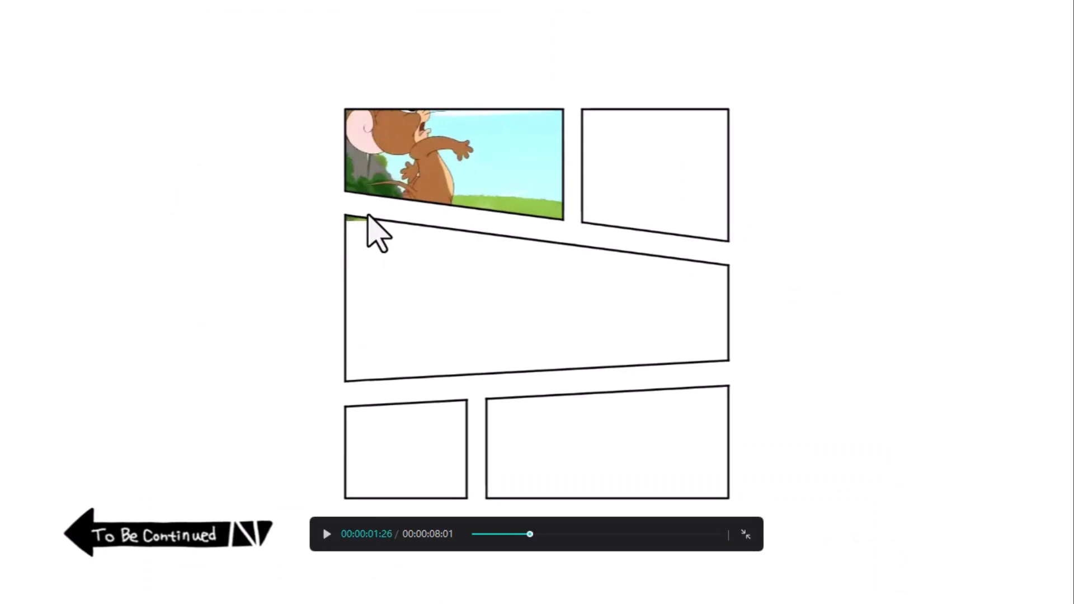
pyautogui.press('Escape')
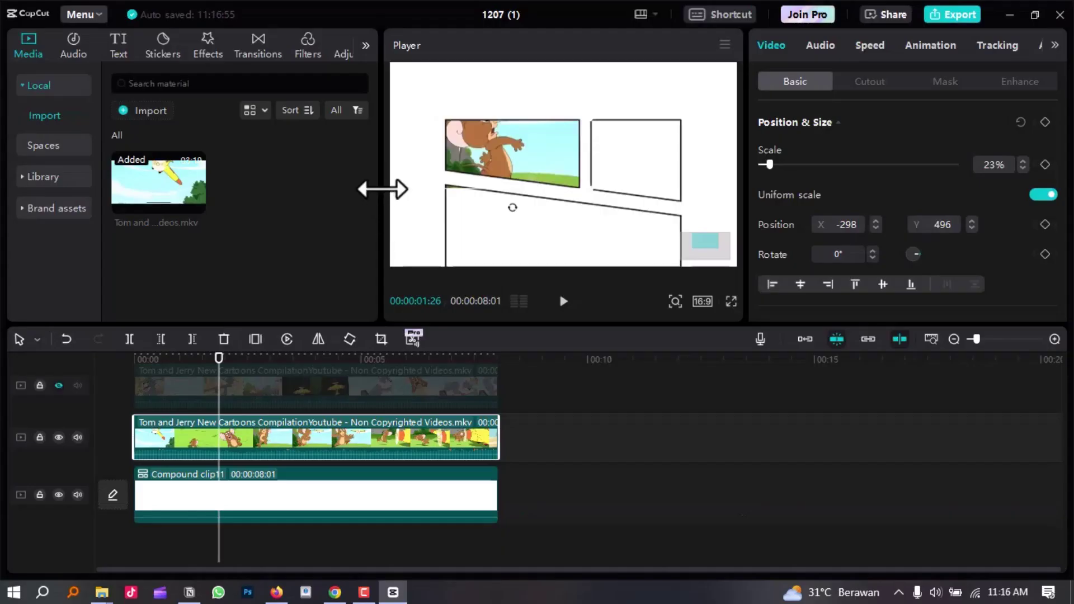
# - Apply a Split mask to the clip, tilt it about 6° along the panel's slanted lower edge, and preview it full screen
pyautogui.click(945, 82)
pyautogui.click(854, 171)
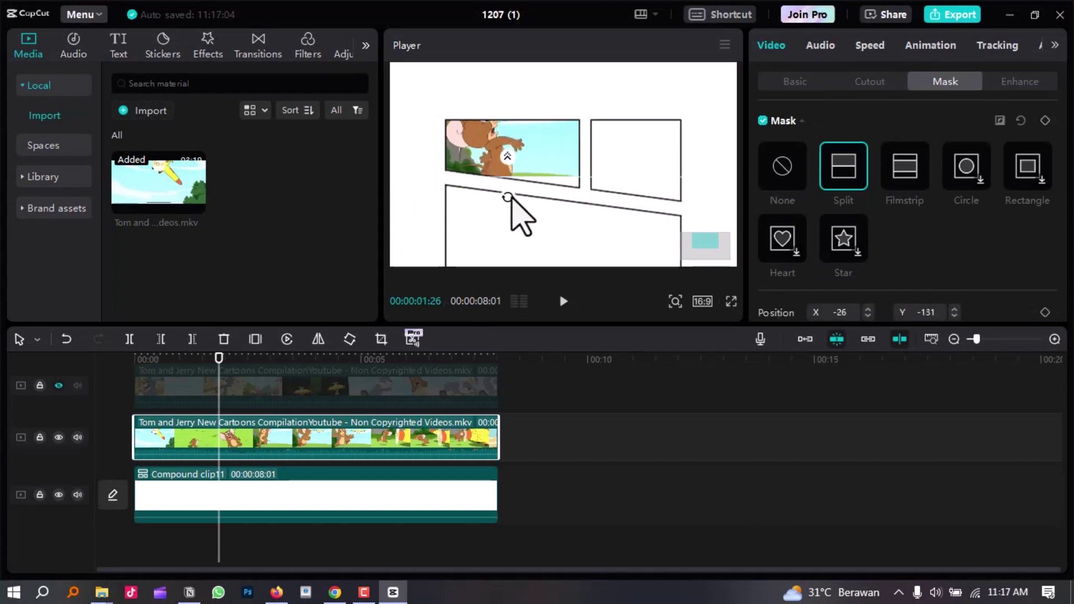
pyautogui.moveTo(507, 197); pyautogui.dragTo(504, 196)
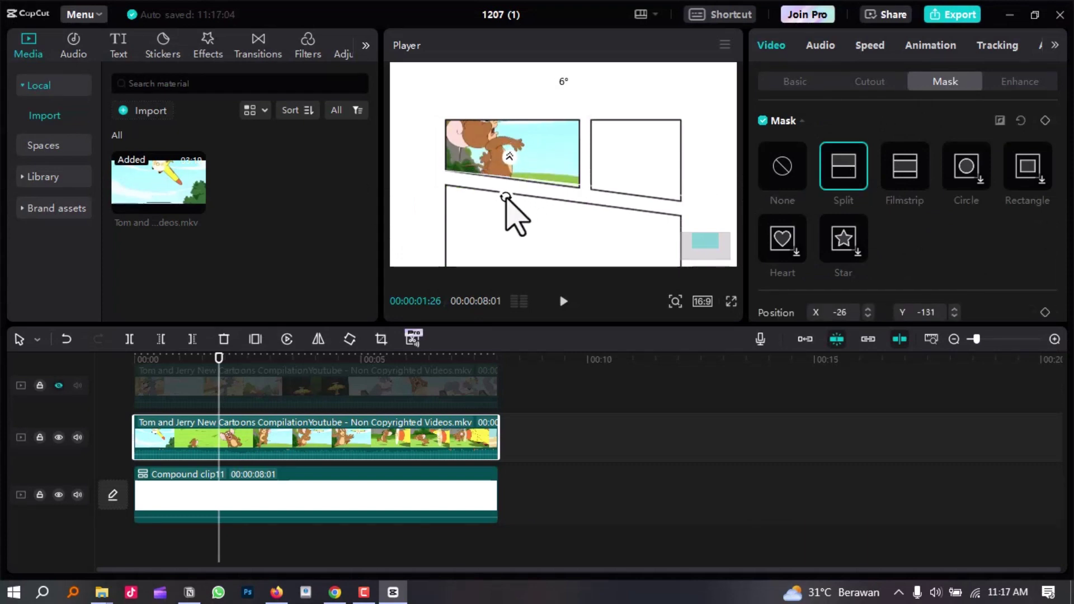
pyautogui.hotkey('ctrl', 'shift', 'f')
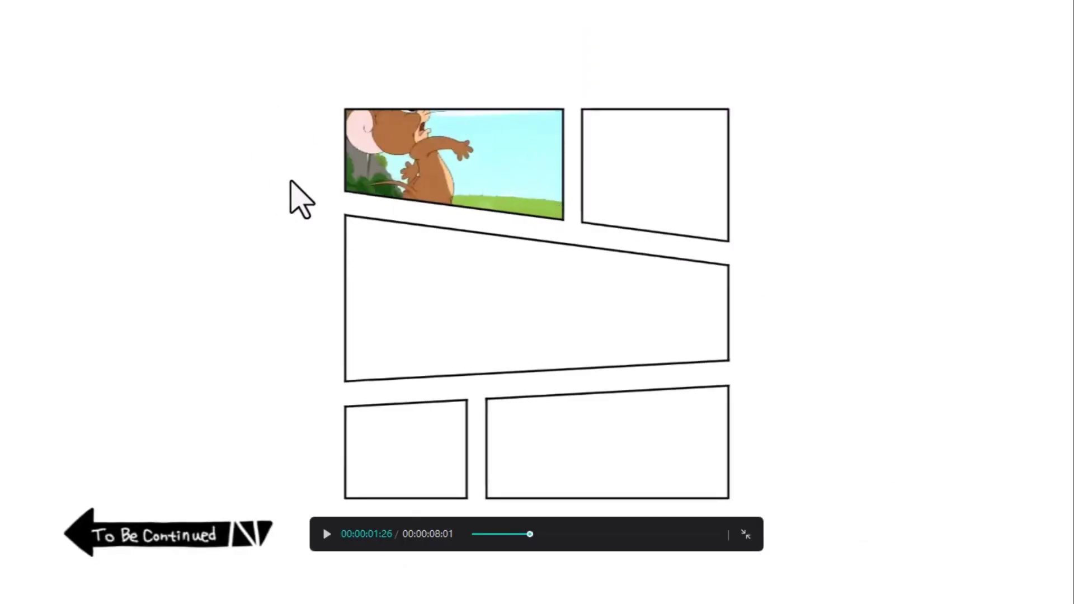
pyautogui.press('space')
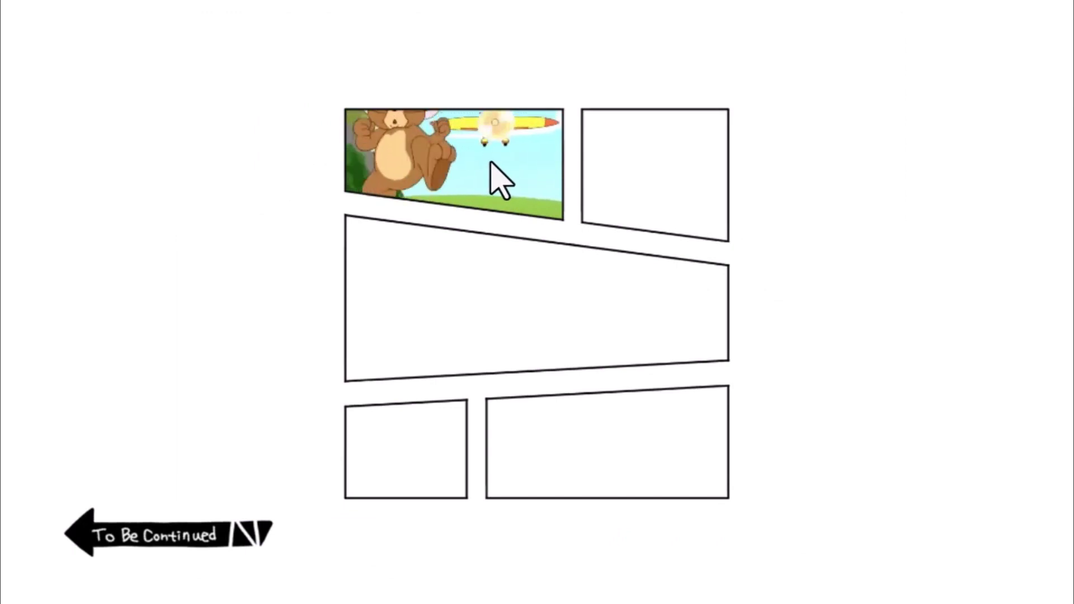
pyautogui.press('Escape')
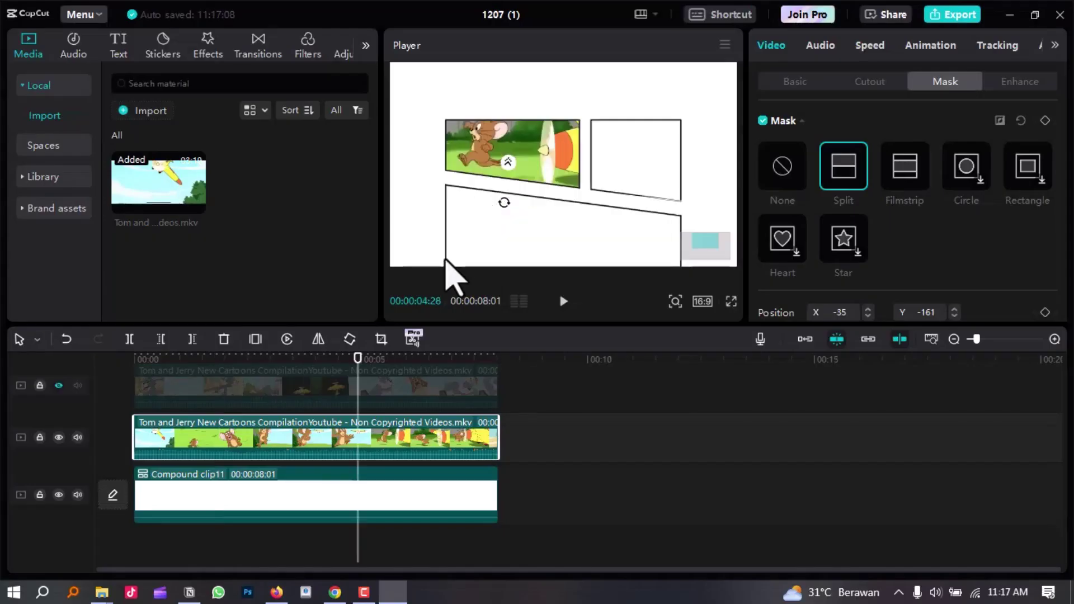
# - Show the second-lowest cartoon track, then scale its clip to 21% and move it over the upper-right comic panel
pyautogui.scroll(1, 162, 456)
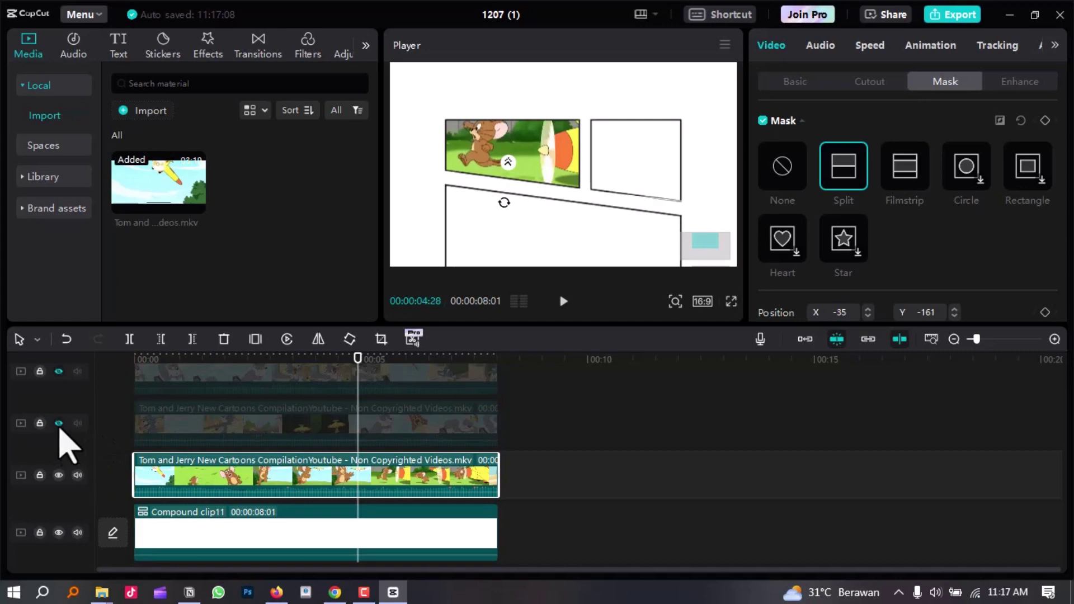
pyautogui.click(59, 423)
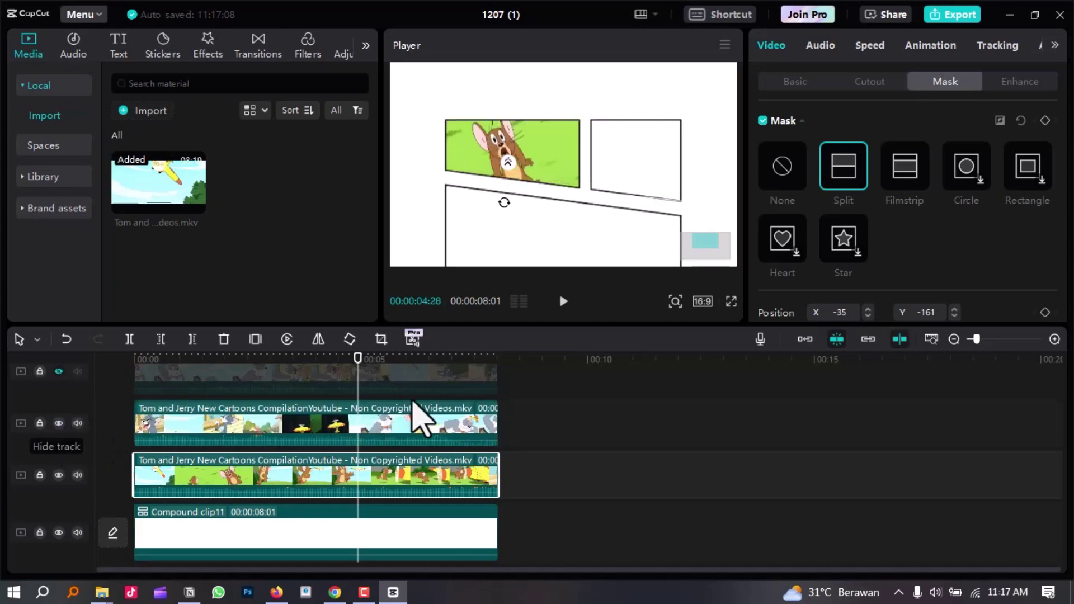
pyautogui.scroll(-2, 624, 239)
pyautogui.click(794, 81)
pyautogui.moveTo(768, 164); pyautogui.dragTo(768, 165)
pyautogui.click(467, 420)
pyautogui.moveTo(563, 189); pyautogui.dragTo(621, 137)
pyautogui.scroll(3, 679, 151)
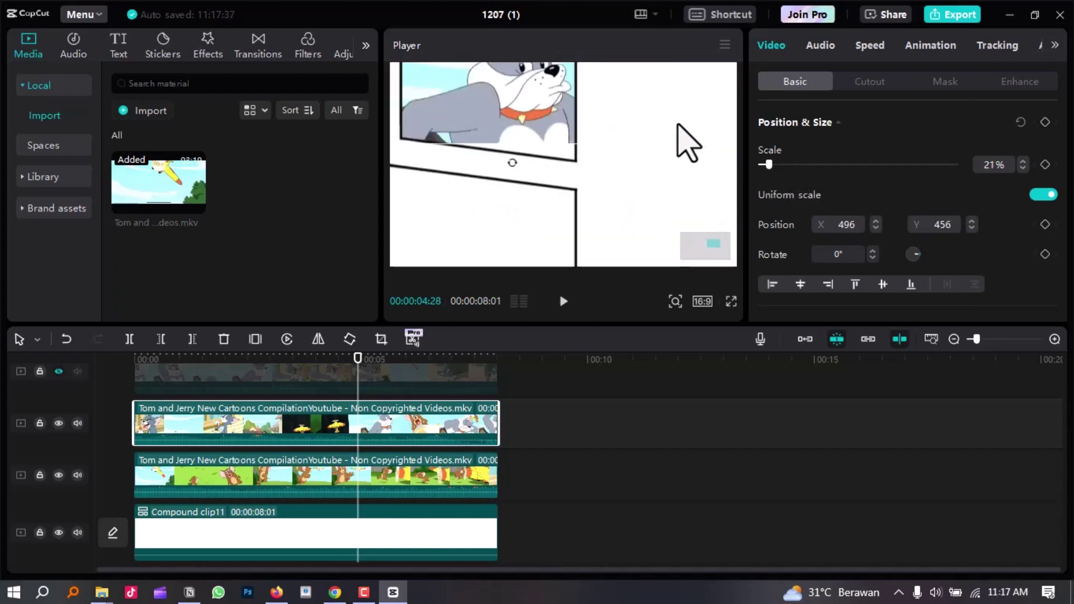
# - Enlarge the second-lowest cartoon clip to 29% and position it at about X 330, Y 464 to fill the upper-right panel
pyautogui.moveTo(487, 72); pyautogui.dragTo(571, 136)
pyautogui.moveTo(768, 165); pyautogui.dragTo(770, 164)
pyautogui.scroll(-2, 654, 183)
pyautogui.moveTo(585, 176); pyautogui.dragTo(564, 181)
pyautogui.moveTo(768, 164); pyautogui.dragTo(770, 165)
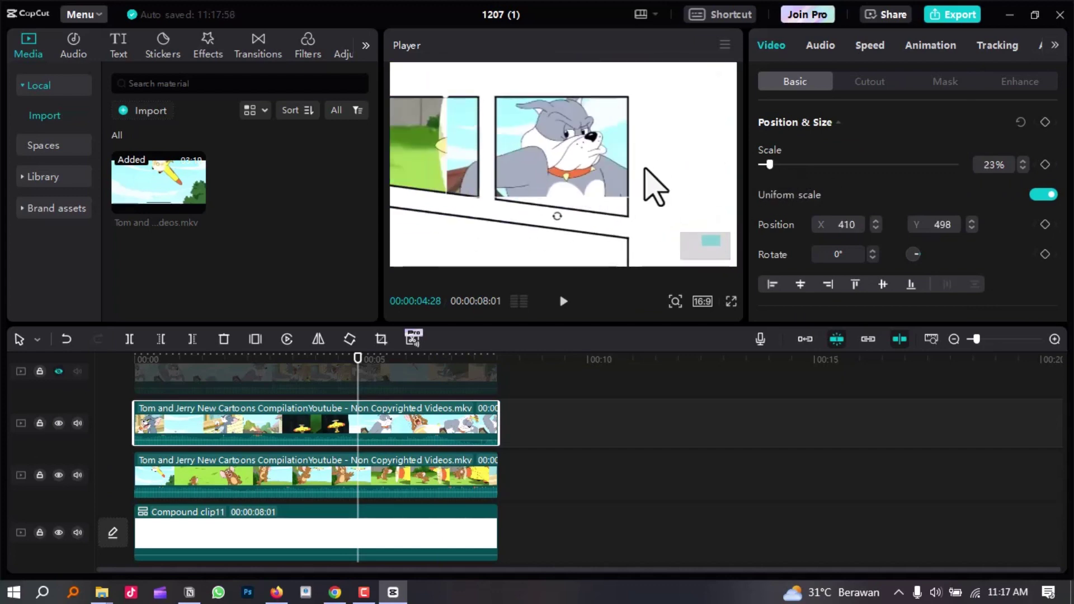
pyautogui.scroll(-1, 646, 169)
pyautogui.moveTo(579, 178); pyautogui.dragTo(560, 181)
pyautogui.moveTo(770, 165); pyautogui.dragTo(771, 165)
pyautogui.moveTo(578, 164); pyautogui.dragTo(579, 171)
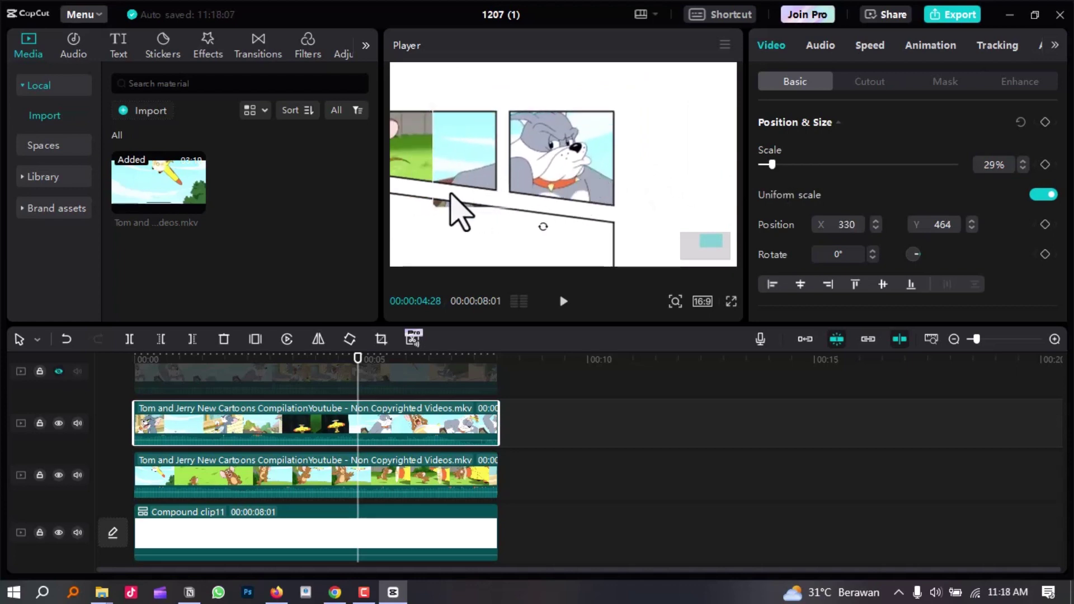
# - Apply a Split mask to this clip, turning its dividing line vertical and placing it in the gap between the two upper panels
pyautogui.click(945, 81)
pyautogui.click(845, 168)
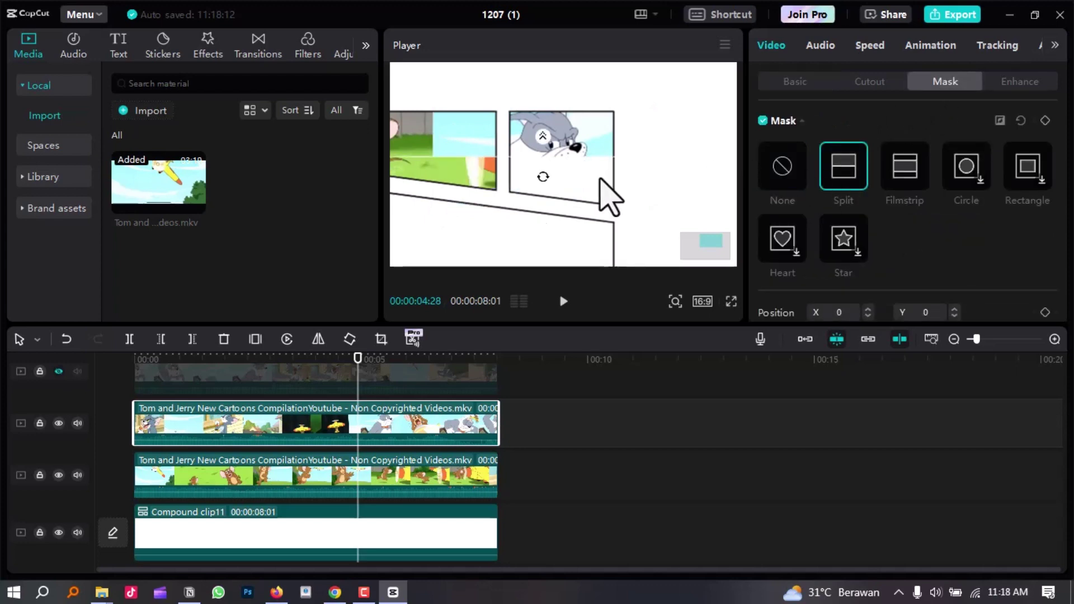
pyautogui.moveTo(553, 193); pyautogui.dragTo(508, 160)
pyautogui.scroll(-2, 564, 172)
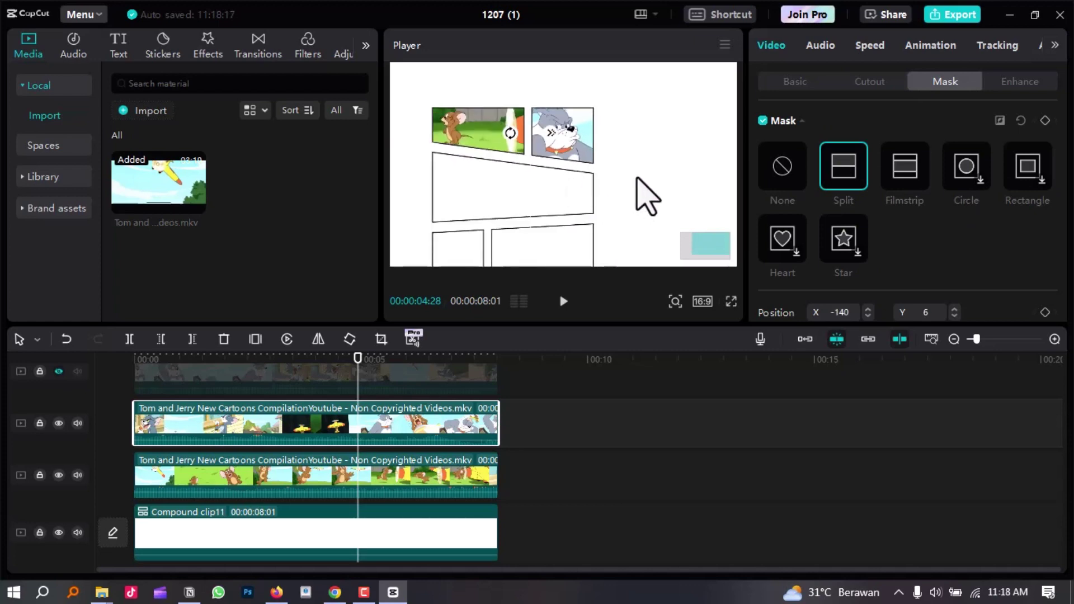
# - Play the composition full screen from near the start to check how both clips fit the two upper panels
pyautogui.click(800, 83)
pyautogui.click(632, 118)
pyautogui.hotkey('ctrl', 'shift', 'f')
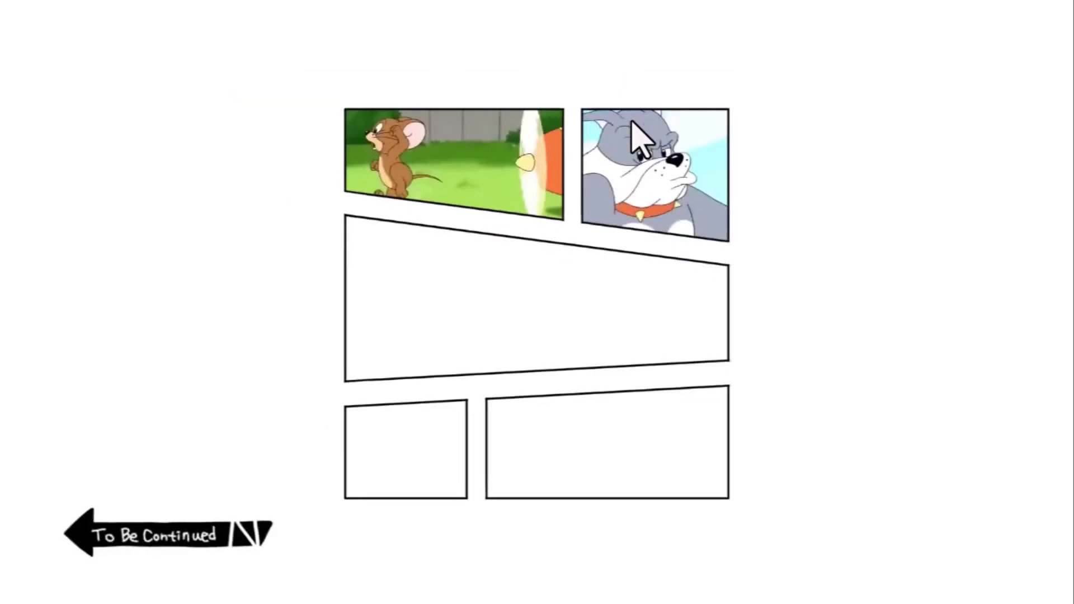
pyautogui.press('Escape')
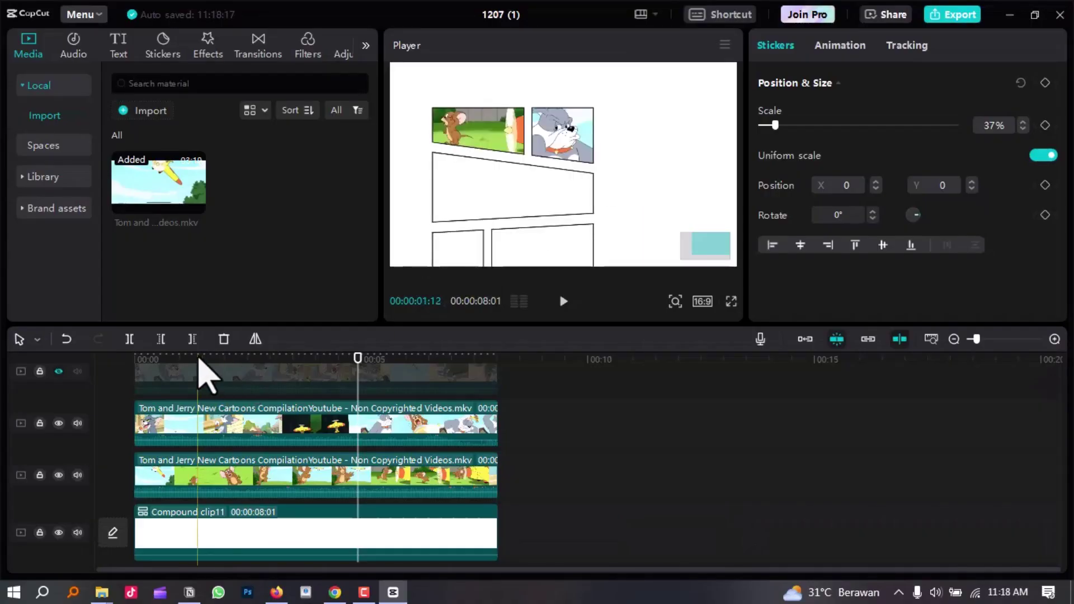
pyautogui.click(140, 372)
pyautogui.hotkey('ctrl', 'shift', 'f')
pyautogui.press('space')
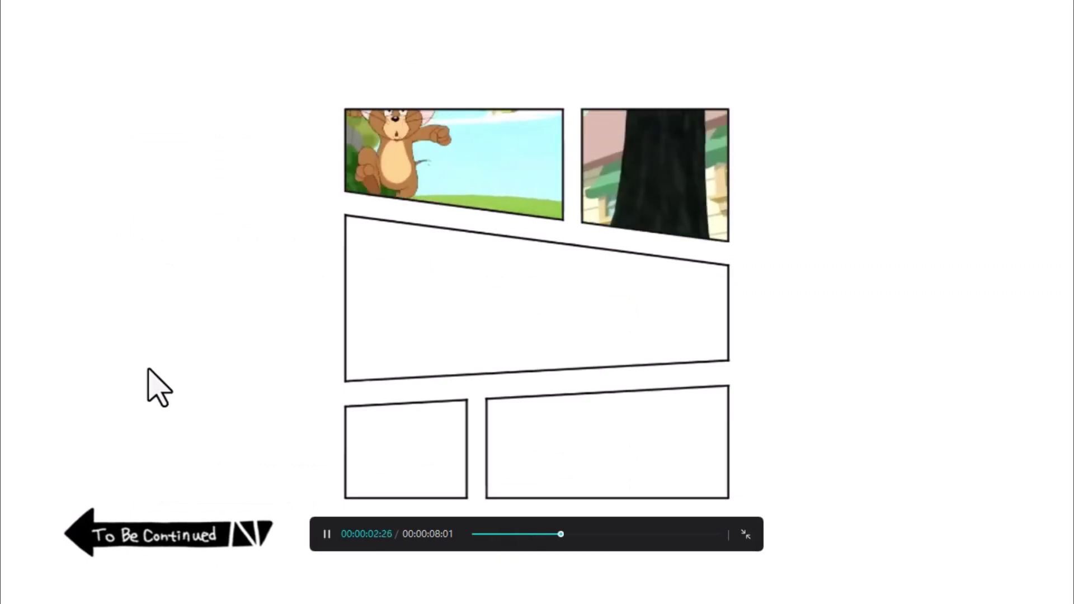
pyautogui.press('space')
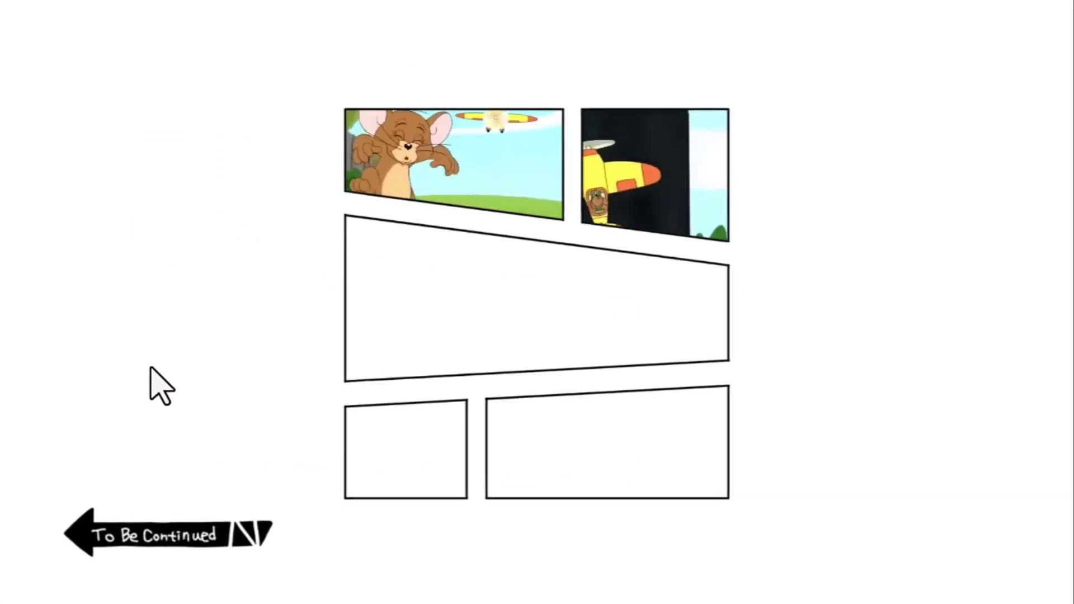
pyautogui.press('Escape')
# - Show the third-lowest cartoon track and inspect its clip's position and size settings
pyautogui.scroll(2, 168, 445)
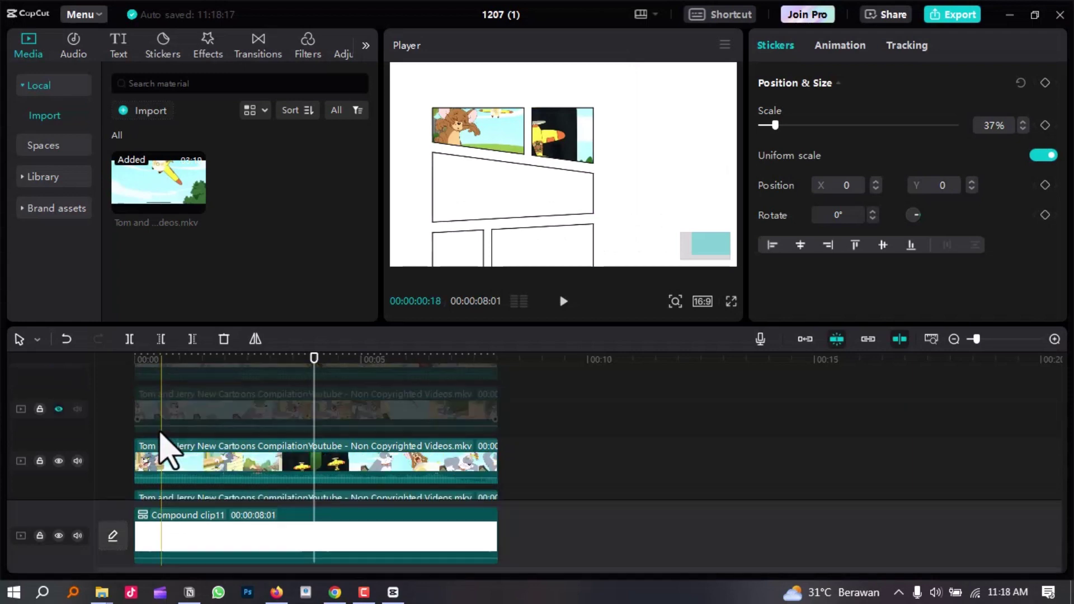
pyautogui.click(58, 409)
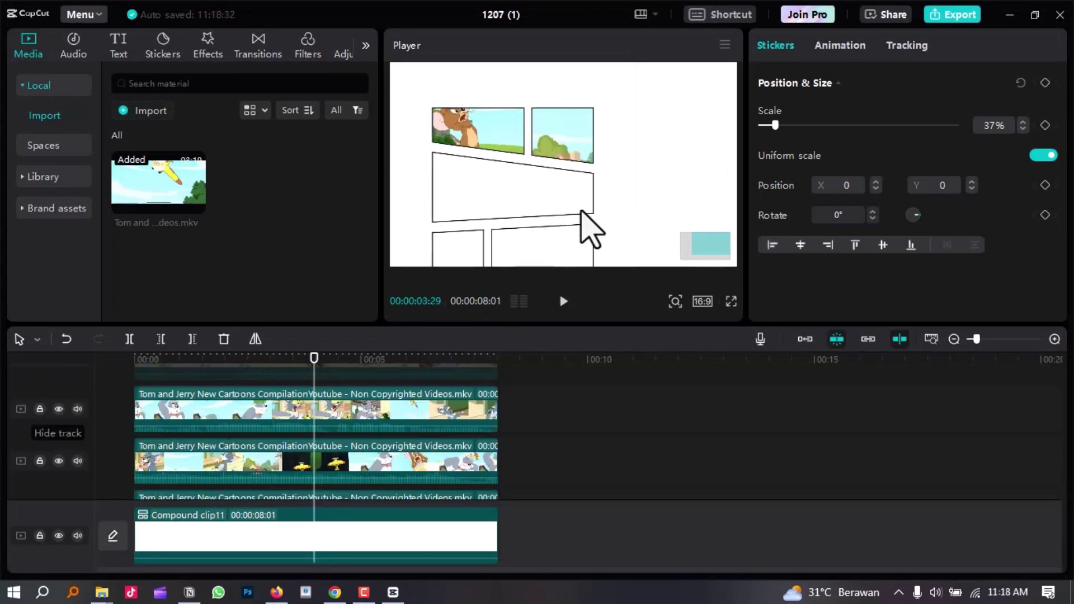
pyautogui.click(380, 425)
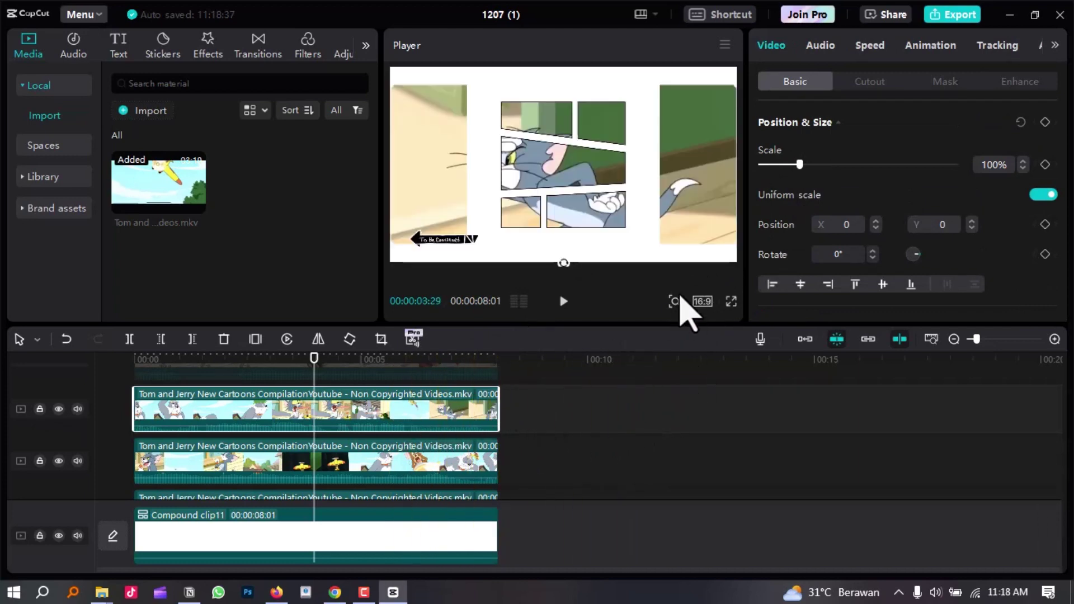
pyautogui.scroll(-10, 988, 292)
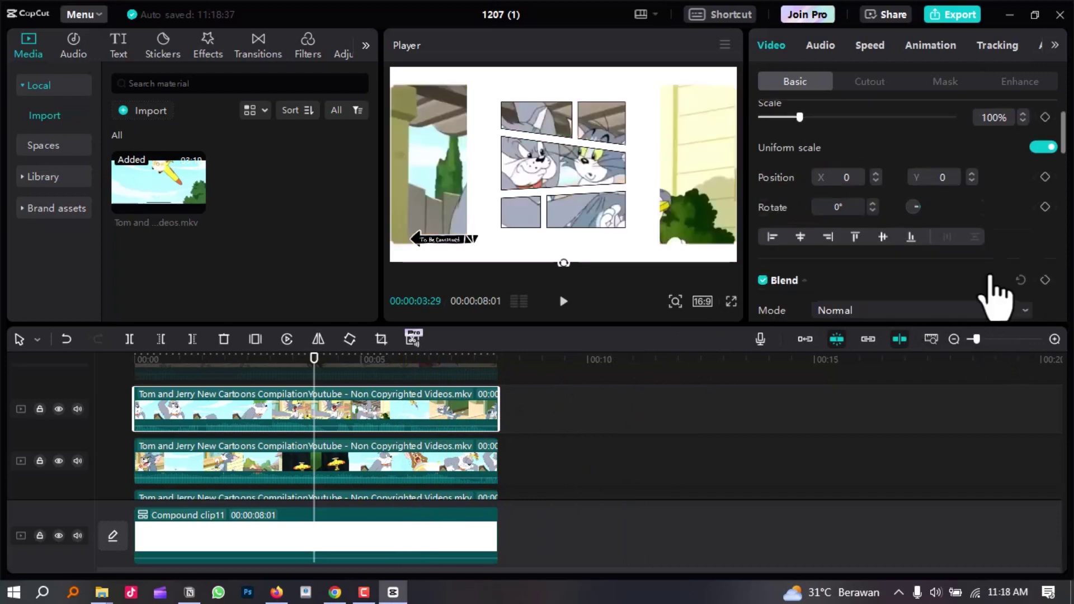
pyautogui.click(632, 442)
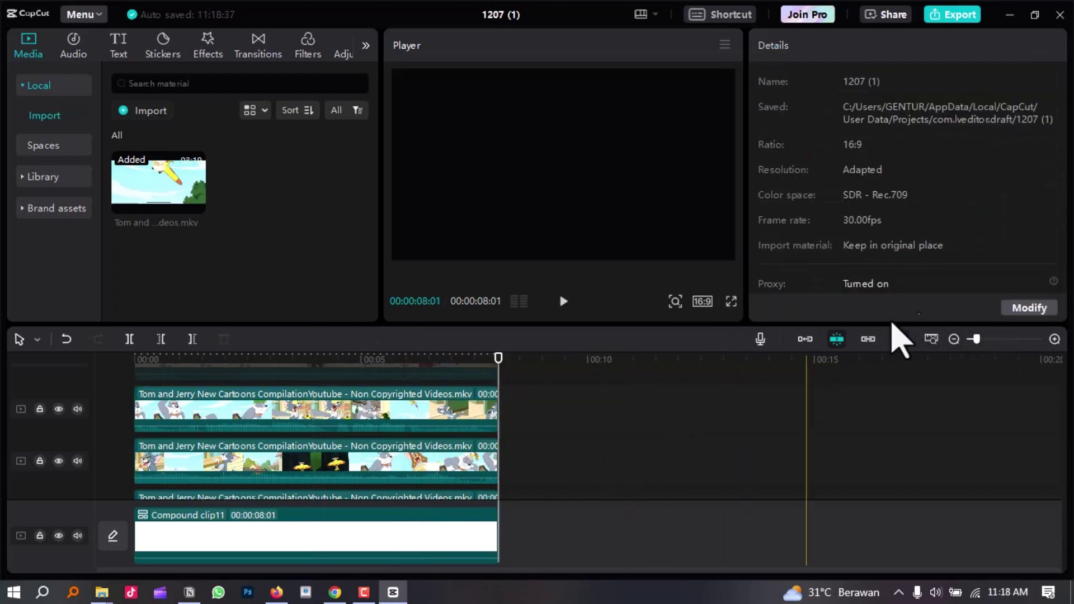
# - Change the proxy resolution in the project's performance settings and save the settings
pyautogui.click(1029, 308)
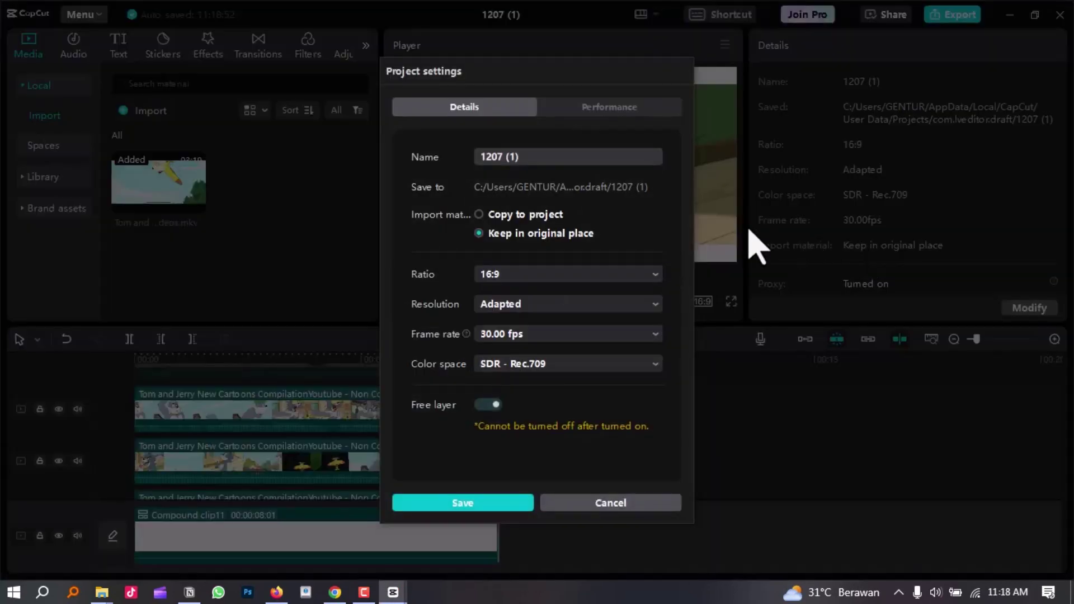
pyautogui.click(603, 111)
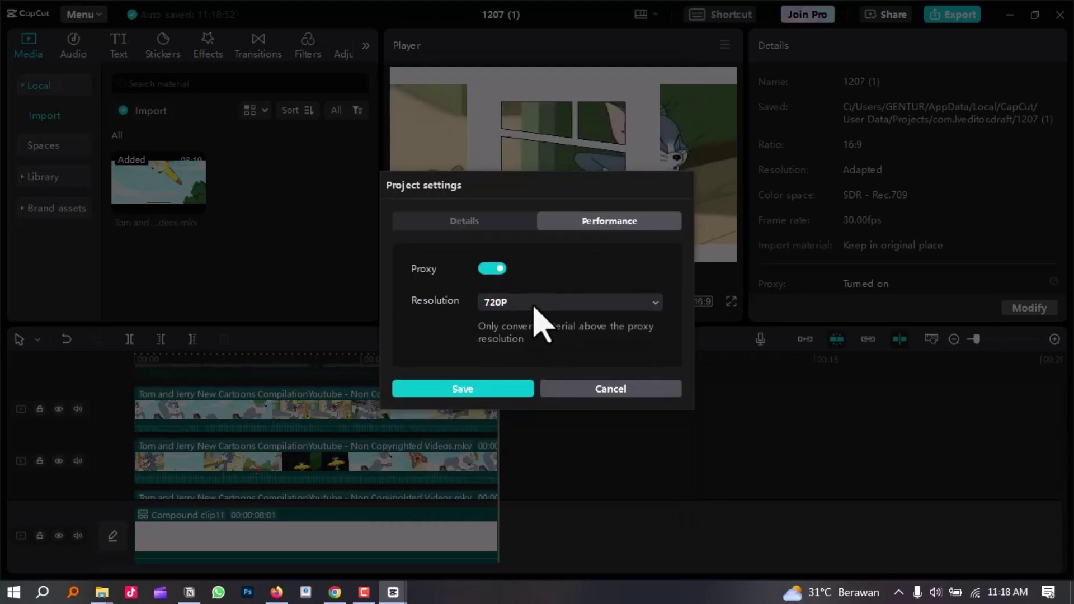
pyautogui.click(537, 305)
pyautogui.click(548, 357)
pyautogui.click(505, 390)
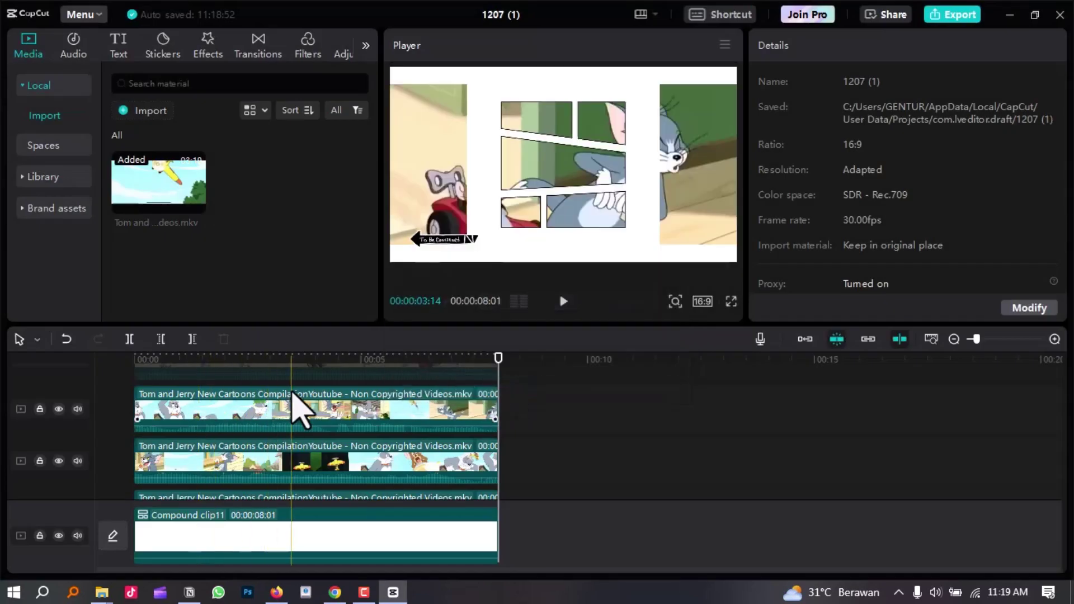
# - Scale the third-lowest cartoon clip to 37% and position it at X -48, Y 0 to cover the middle panel
pyautogui.click(309, 369)
pyautogui.click(343, 428)
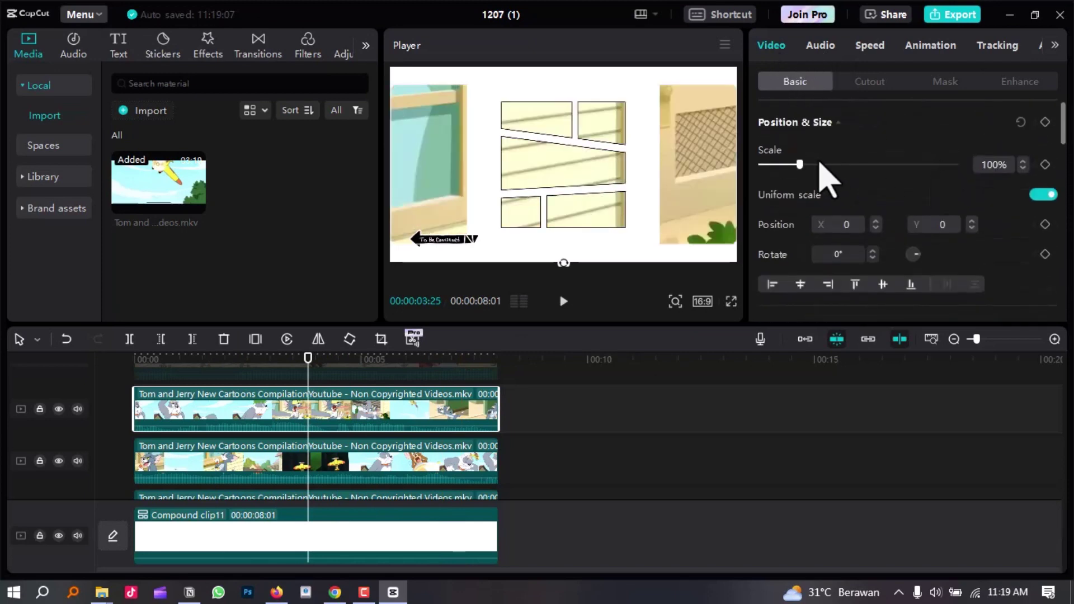
pyautogui.moveTo(799, 166); pyautogui.dragTo(774, 170)
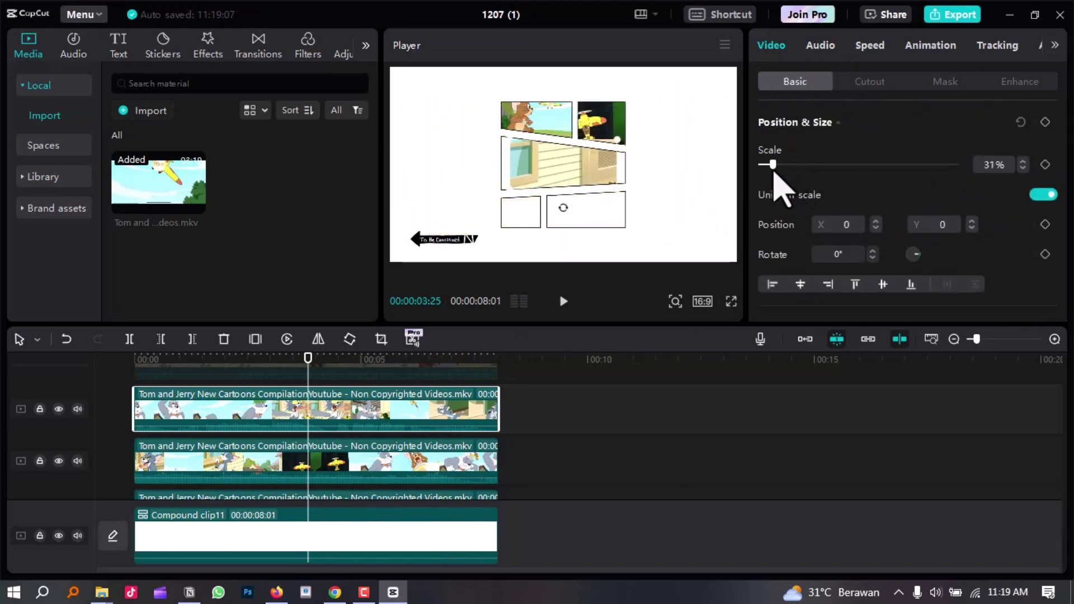
pyautogui.moveTo(576, 170); pyautogui.dragTo(568, 170)
pyautogui.moveTo(608, 189); pyautogui.dragTo(622, 195)
pyautogui.moveTo(625, 193); pyautogui.dragTo(626, 195)
pyautogui.moveTo(597, 171); pyautogui.dragTo(605, 171)
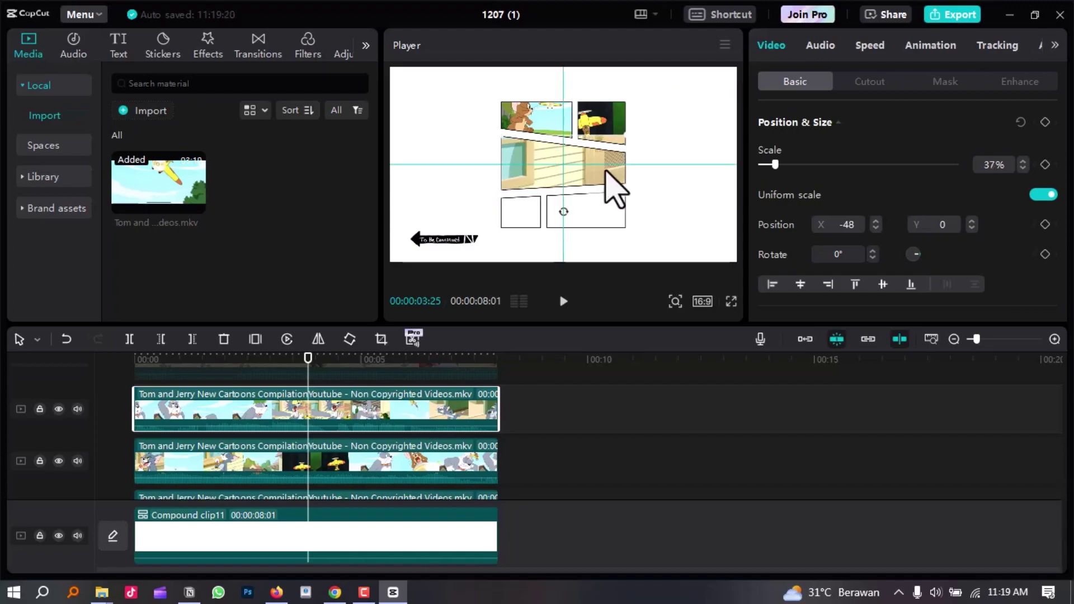
pyautogui.hotkey('ctrl', 'f')
pyautogui.hotkey('ctrl', 'f')
# - Apply a Filmstrip mask to this clip and fit it around the middle panel, centred at about Y -30
pyautogui.click(940, 88)
pyautogui.click(923, 171)
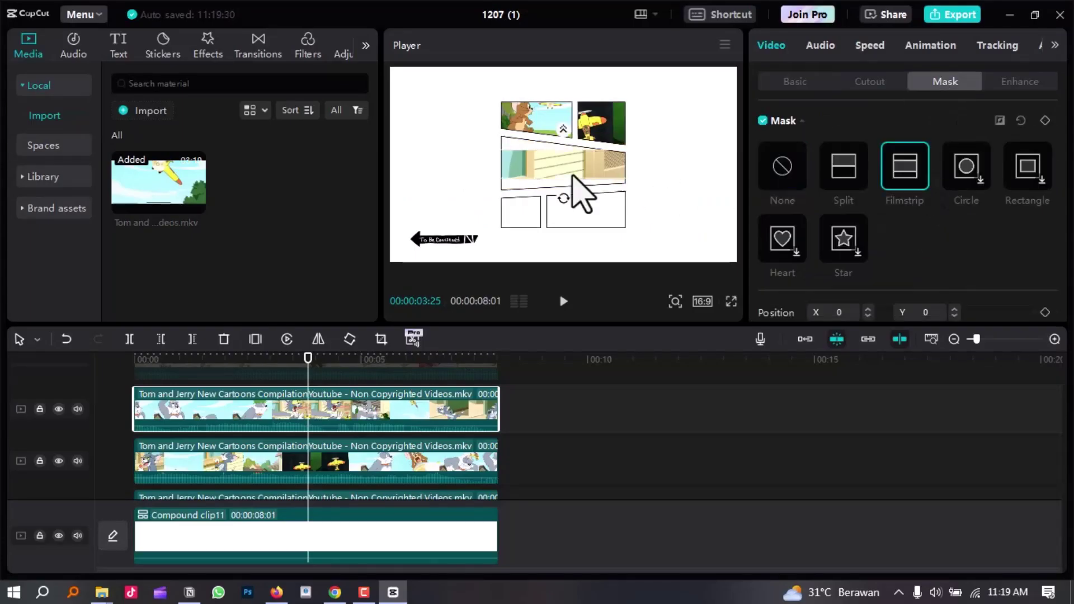
pyautogui.scroll(2, 570, 193)
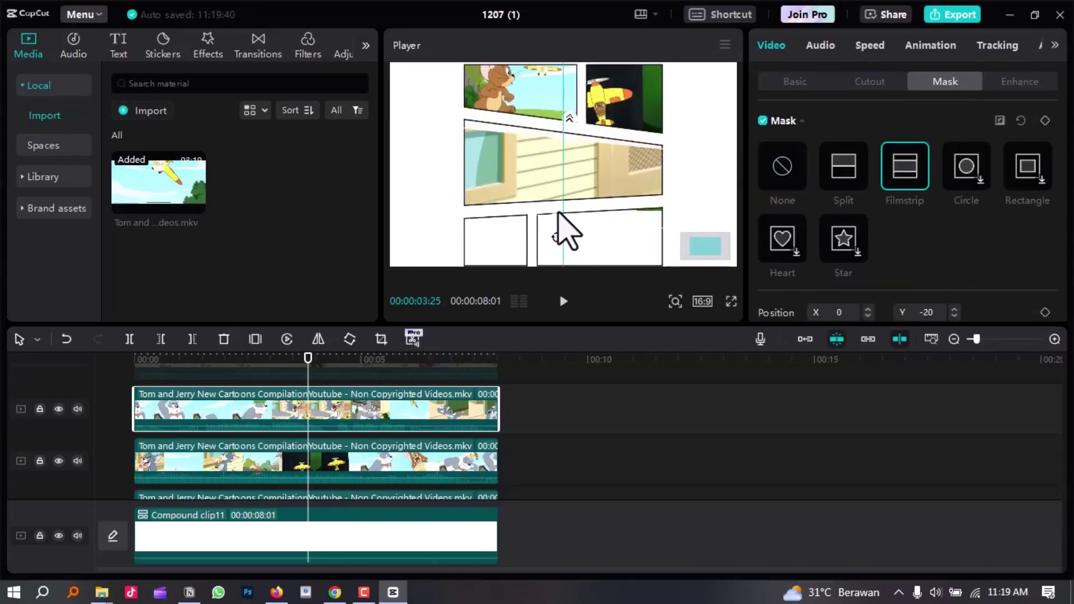
# - Play the composition full screen to check how the masked clip fits the middle panel
pyautogui.hotkey('ctrl', 'f')
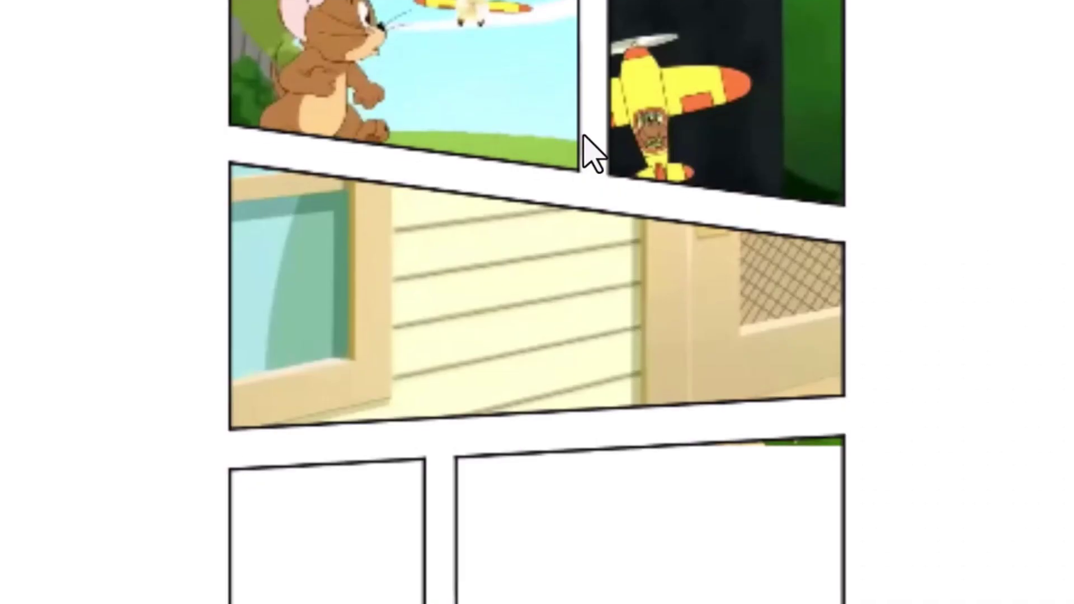
pyautogui.press('space')
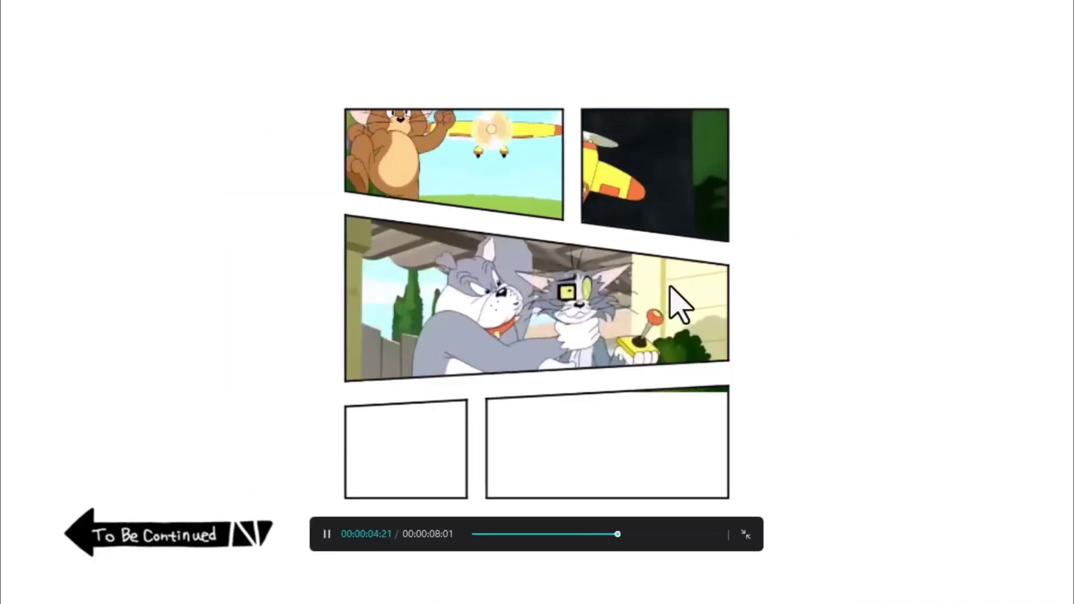
pyautogui.press('Escape')
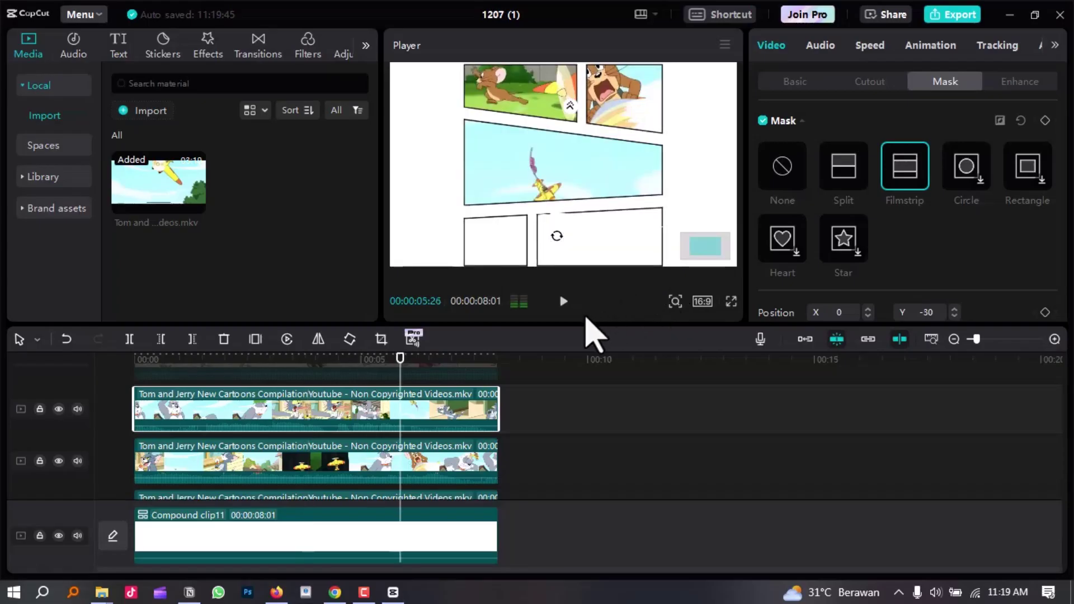
# - Show the fourth-lowest cartoon track and display its clip's position and size settings
pyautogui.scroll(1, 405, 431)
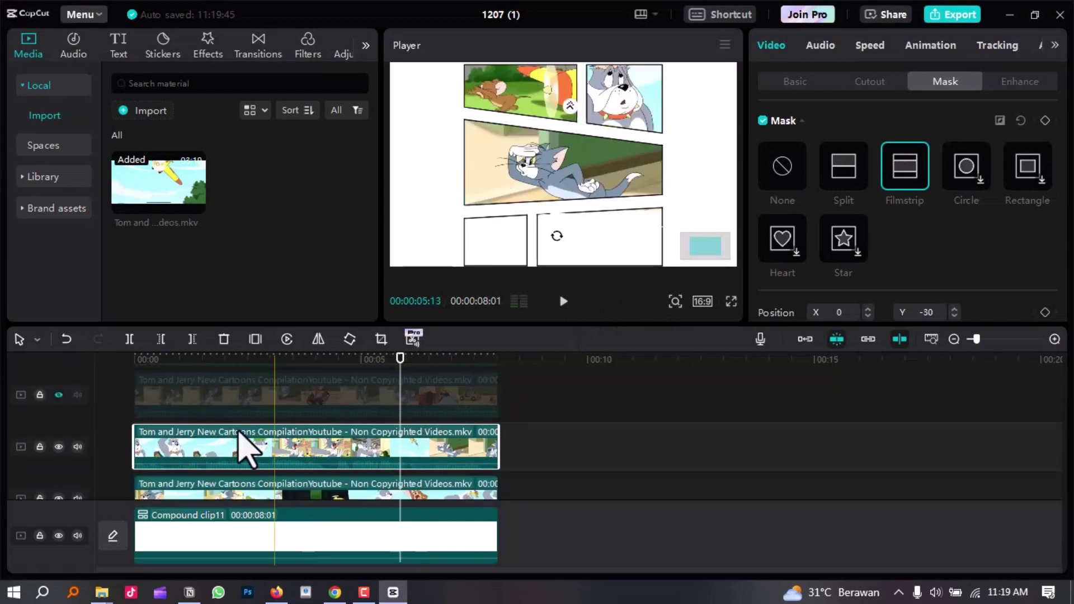
pyautogui.click(58, 395)
pyautogui.scroll(1, 355, 463)
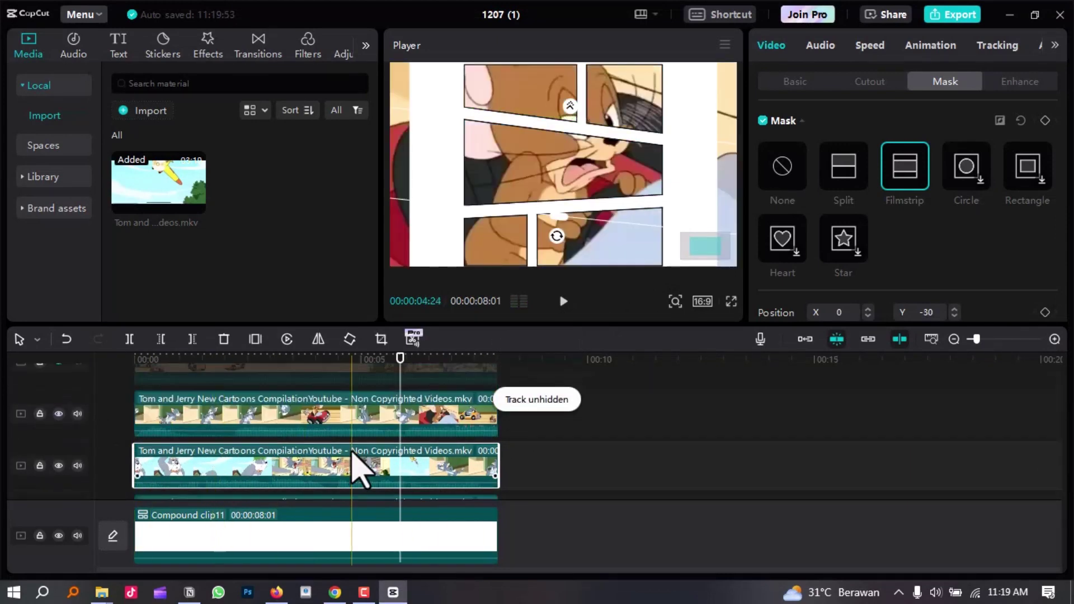
pyautogui.click(797, 83)
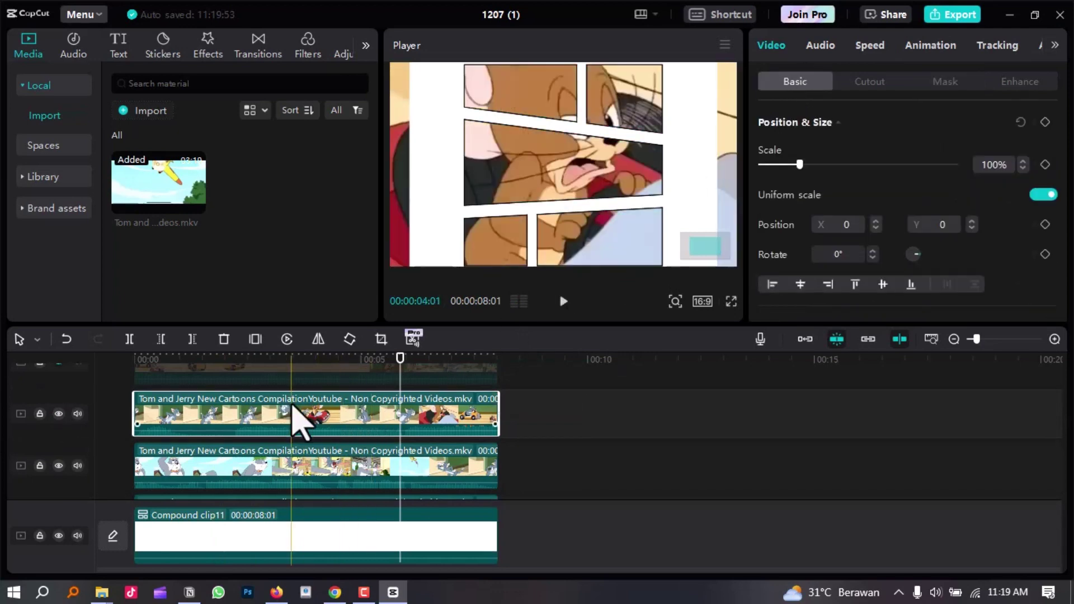
# - Scale the fourth-lowest cartoon clip to 20% and position it at about X -434, Y -531 to fill the lower-left panel
pyautogui.scroll(-1, 299, 413)
pyautogui.click(945, 83)
pyautogui.moveTo(808, 165); pyautogui.dragTo(772, 165)
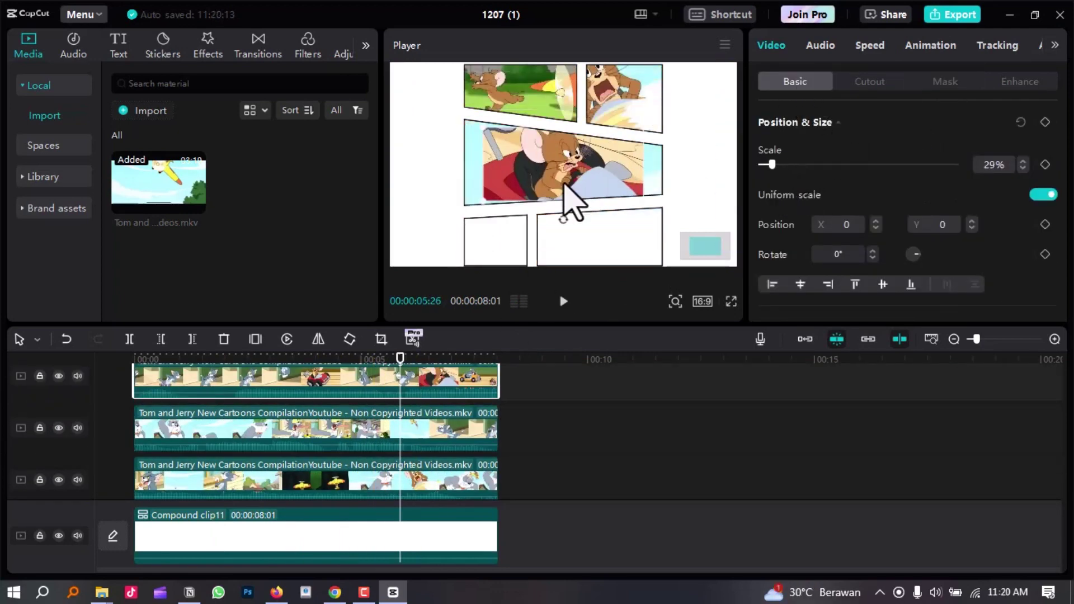
pyautogui.scroll(-2, 566, 184)
pyautogui.moveTo(566, 185); pyautogui.dragTo(554, 229)
pyautogui.moveTo(611, 249); pyautogui.dragTo(582, 234)
pyautogui.moveTo(561, 221); pyautogui.dragTo(512, 227)
pyautogui.scroll(3, 513, 227)
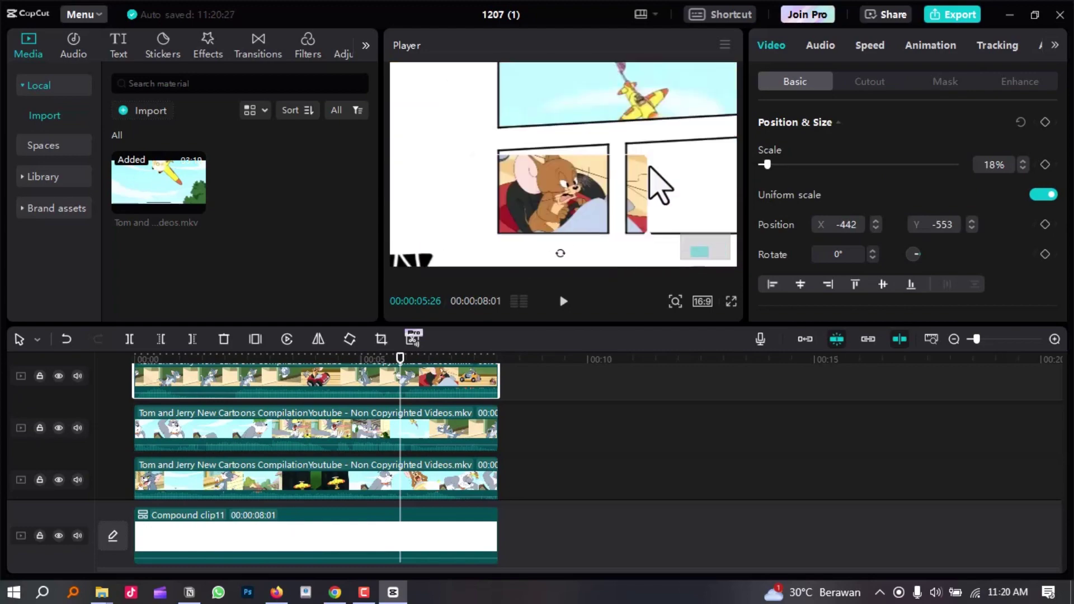
pyautogui.moveTo(647, 163); pyautogui.dragTo(659, 147)
pyautogui.hotkey('ctrl', 'f')
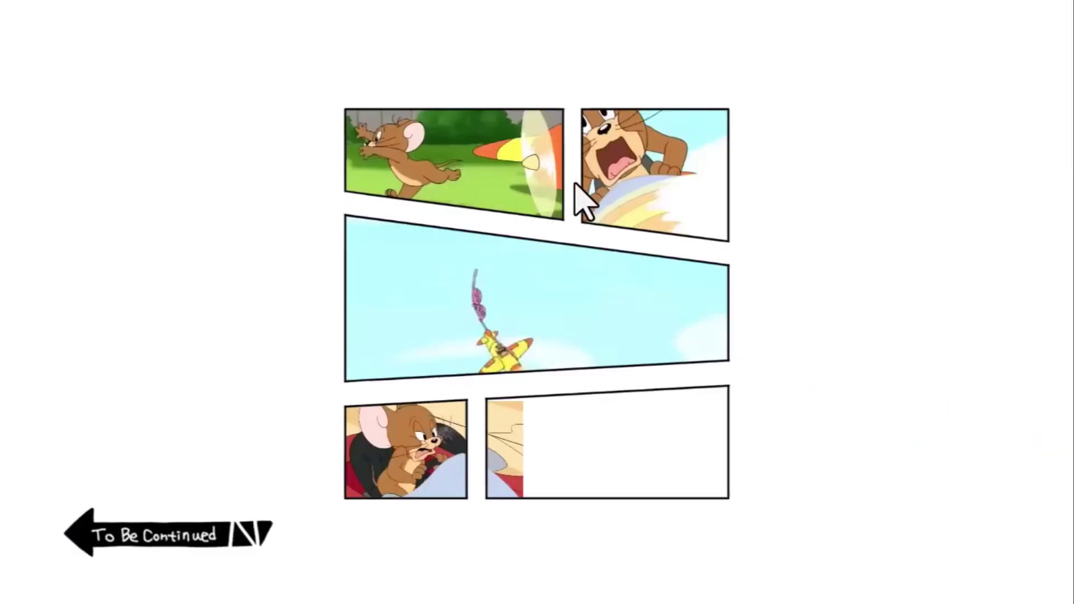
pyautogui.press('Escape')
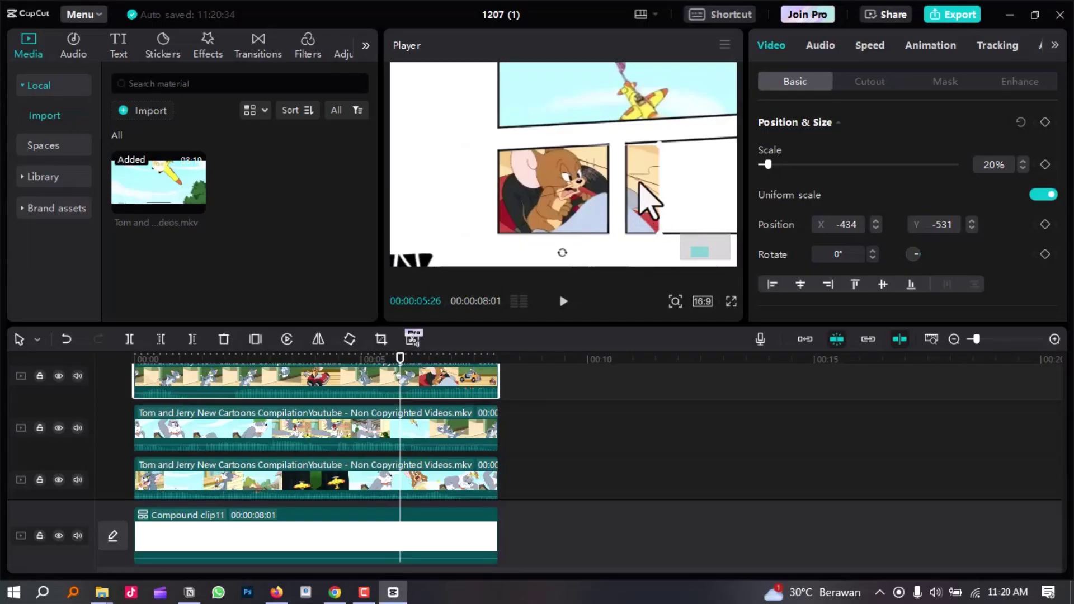
# - Apply a Split mask to this clip with a vertical dividing line in the gap between the two lower panels
pyautogui.click(946, 82)
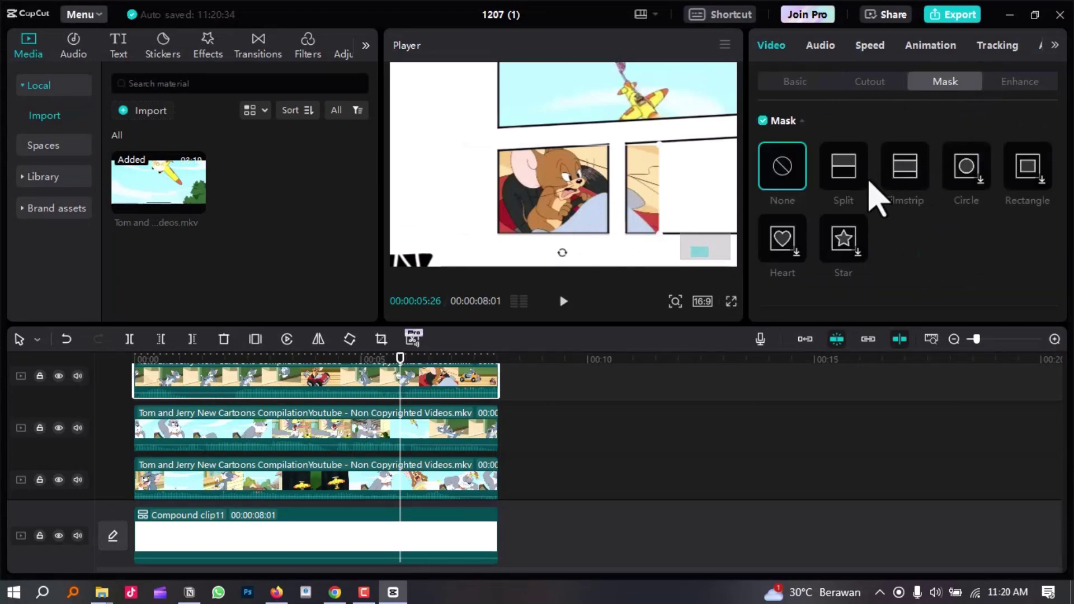
pyautogui.click(847, 185)
pyautogui.moveTo(562, 192); pyautogui.dragTo(629, 200)
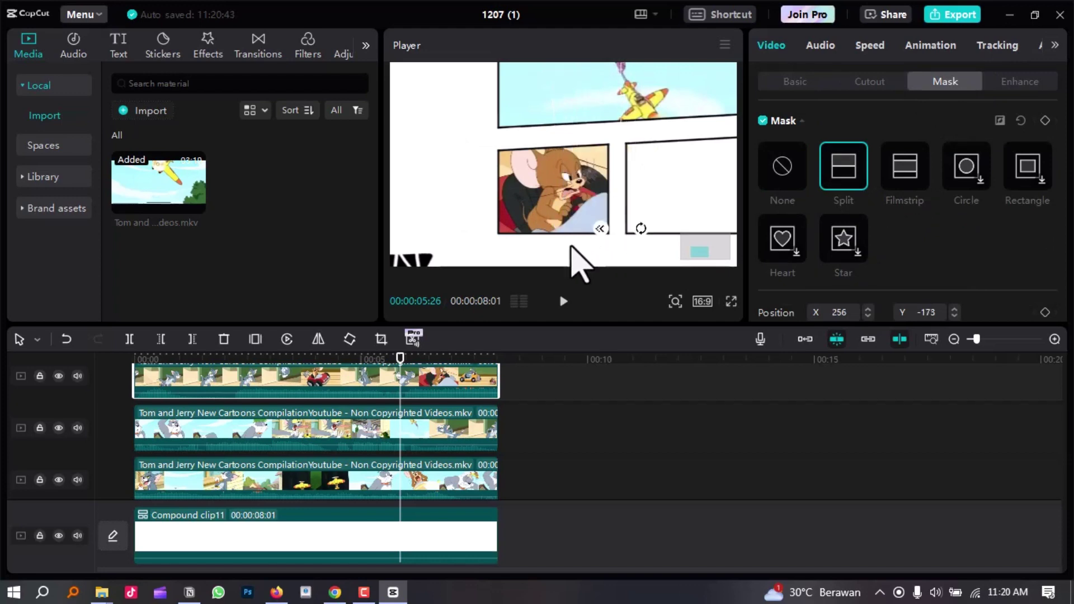
# - Look over the stacked cartoon tracks and the panel layout at about the 4-second mark
pyautogui.click(316, 361)
pyautogui.scroll(-3, 442, 427)
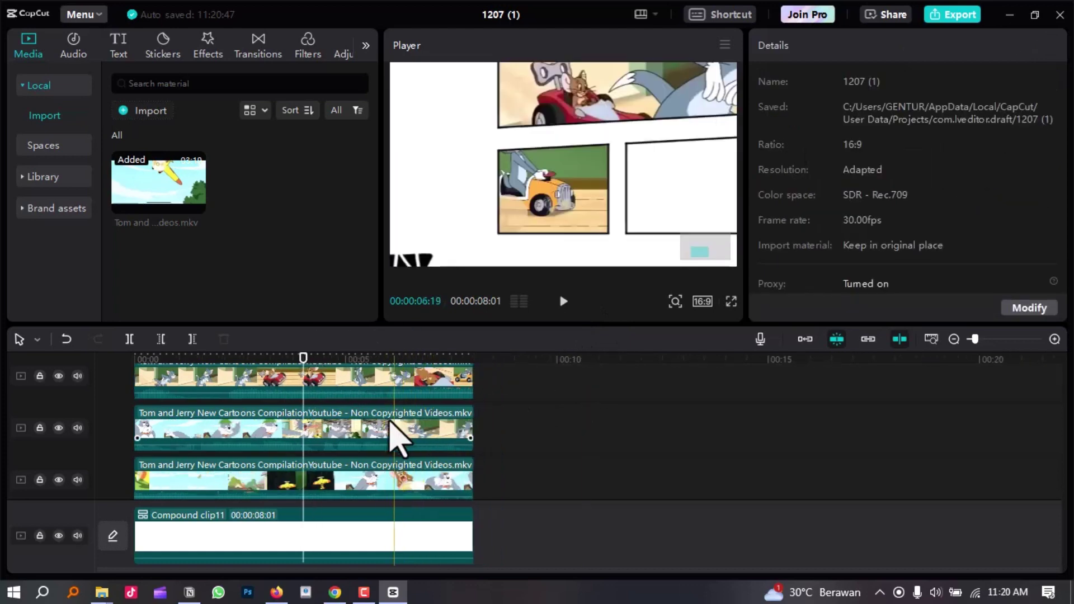
pyautogui.scroll(-2, 333, 442)
pyautogui.scroll(-3, 327, 431)
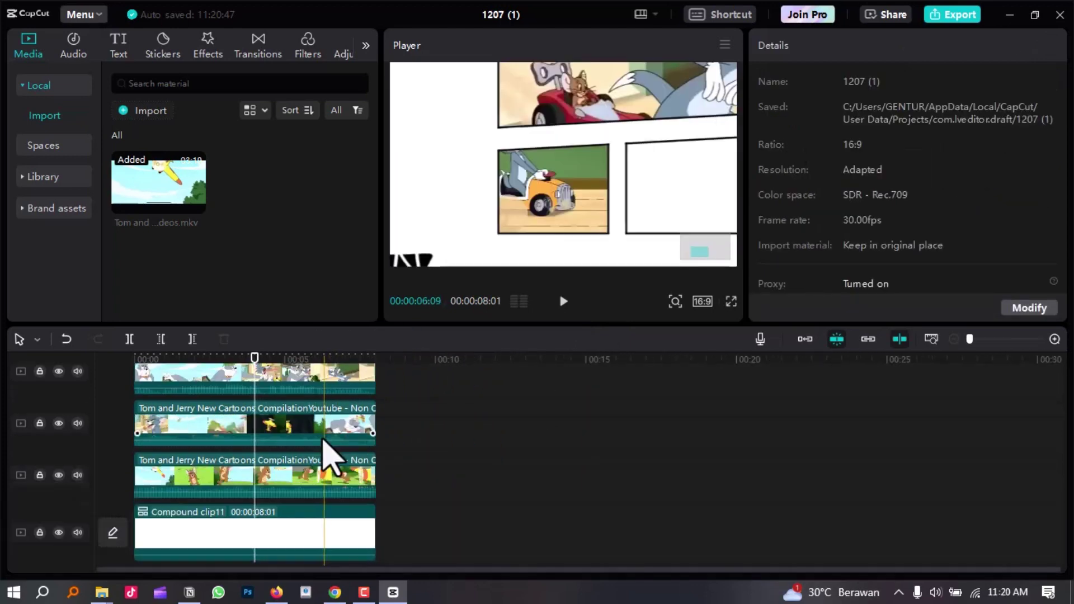
pyautogui.scroll(4, 327, 445)
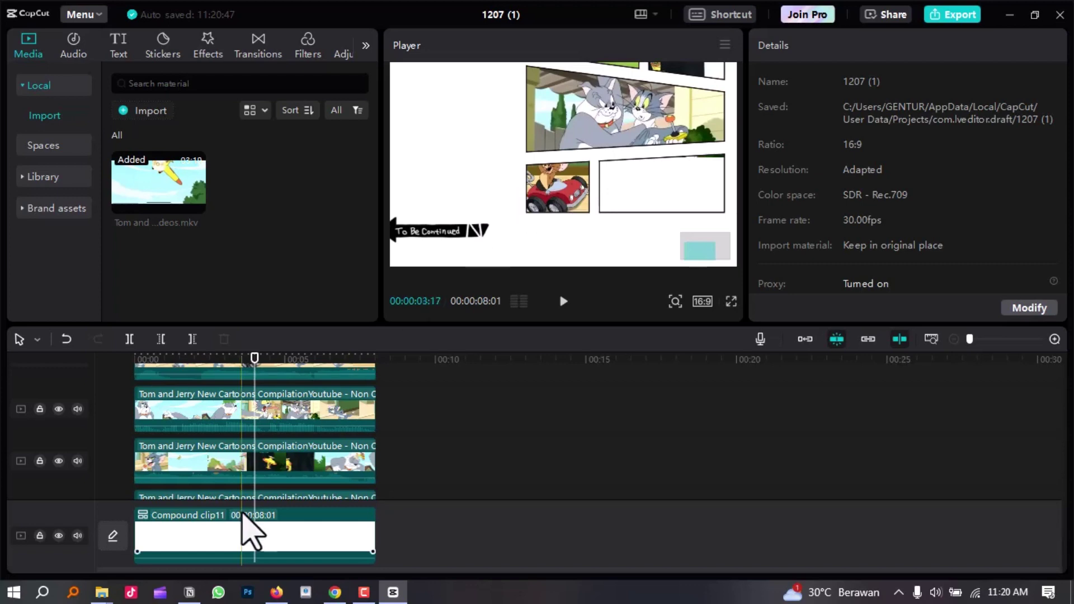
pyautogui.scroll(-3, 263, 503)
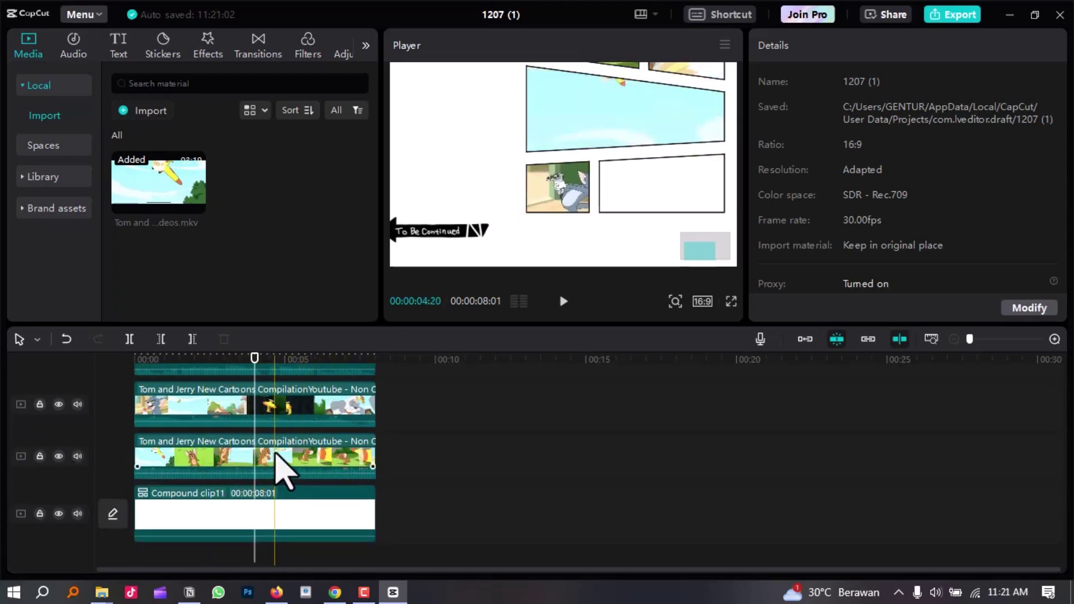
pyautogui.scroll(2, 456, 398)
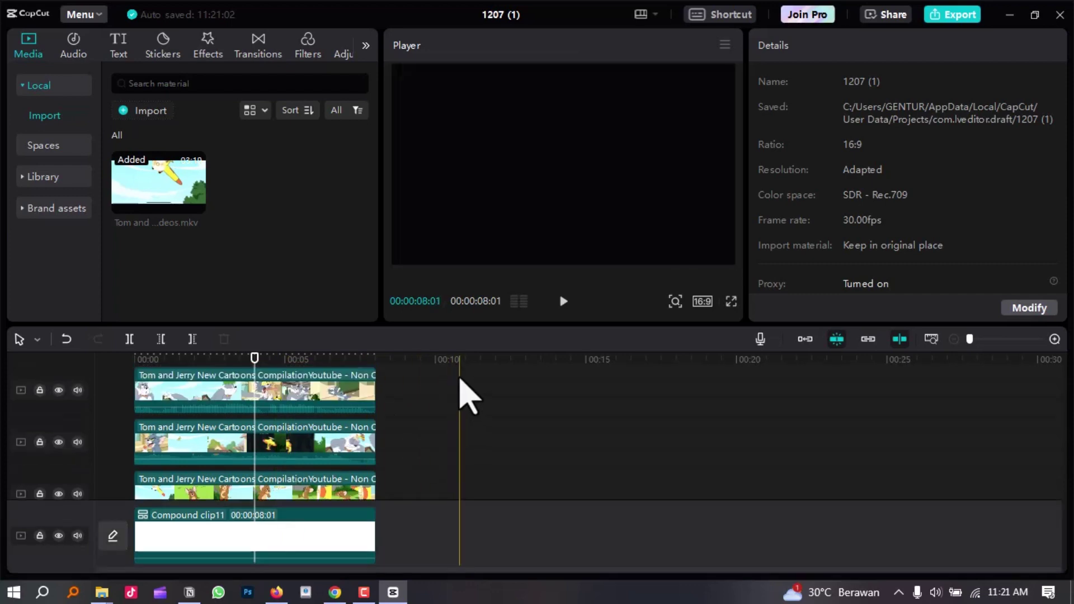
pyautogui.scroll(1, 269, 386)
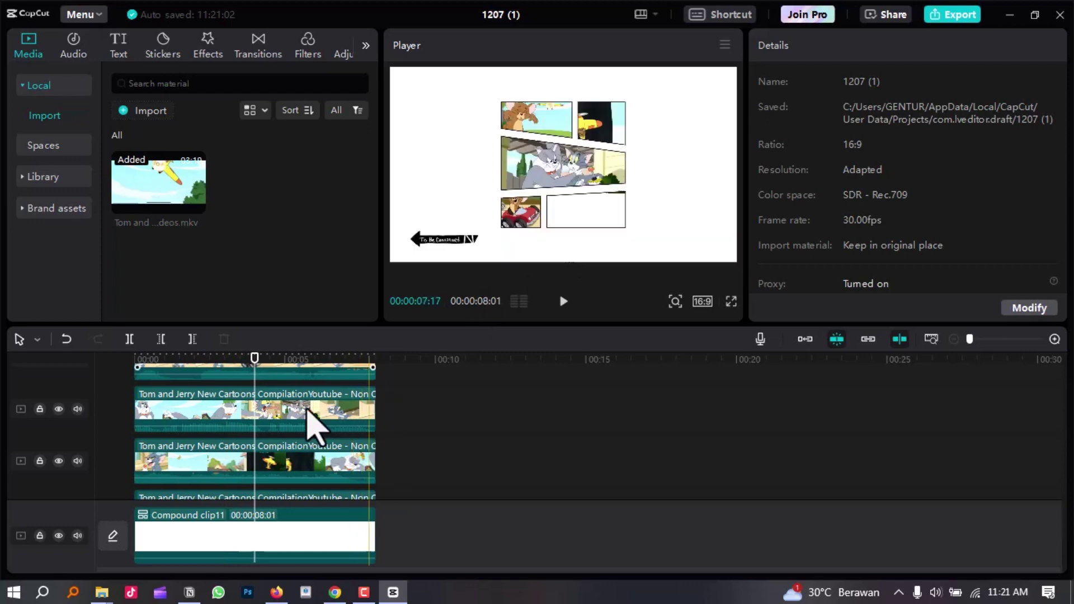
pyautogui.scroll(3, 262, 414)
pyautogui.scroll(2, 263, 428)
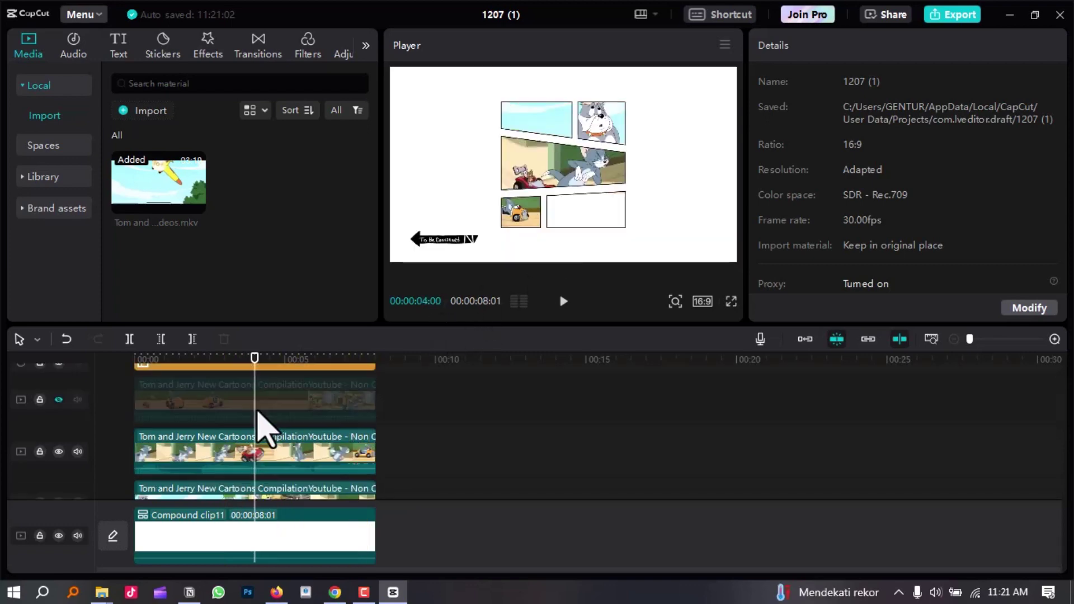
# - Show the topmost cartoon track, scale its clip to 25% and position it at about X 283, Y -518 in the lower-right panel
pyautogui.click(58, 399)
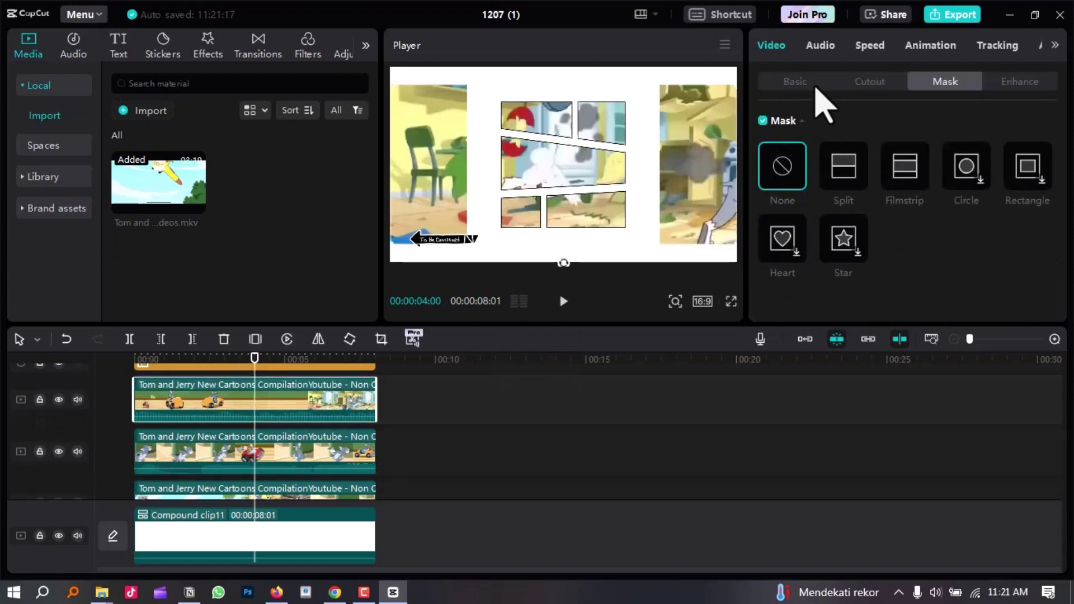
pyautogui.click(811, 83)
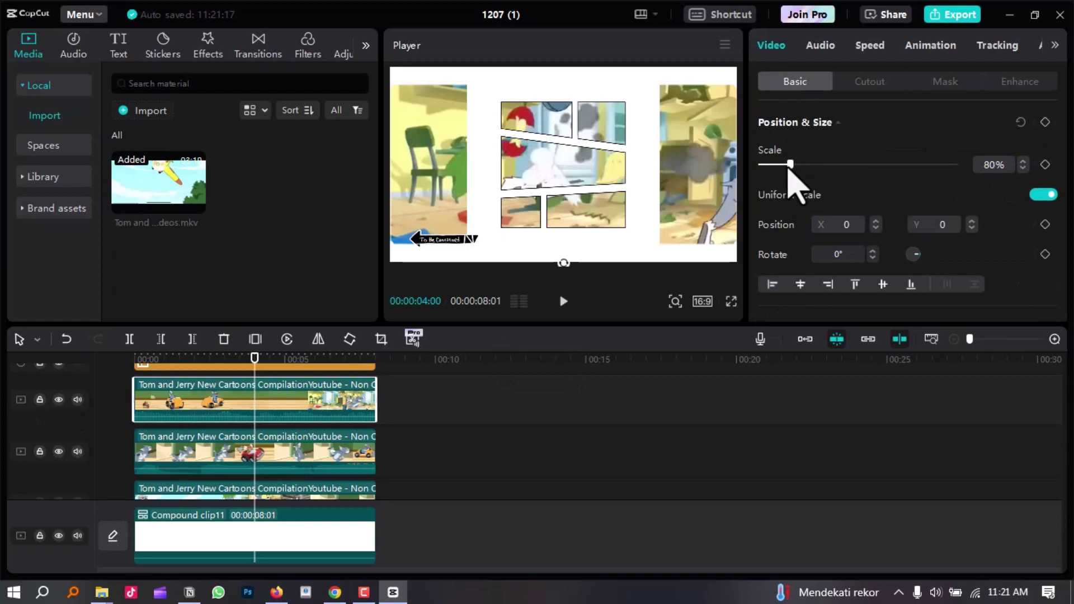
pyautogui.moveTo(789, 167); pyautogui.dragTo(766, 168)
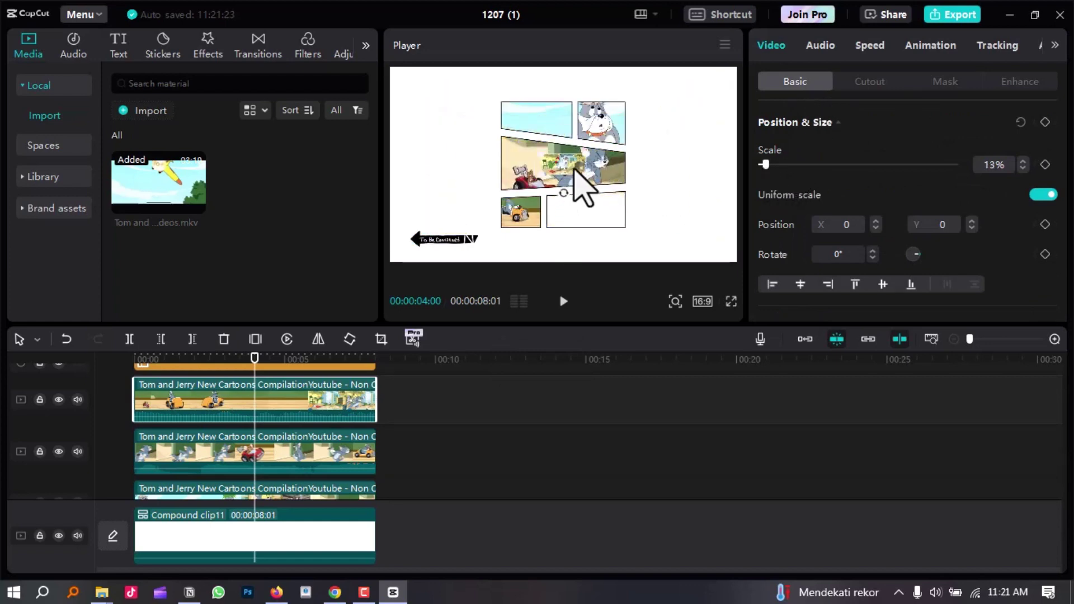
pyautogui.moveTo(574, 169); pyautogui.dragTo(584, 217)
pyautogui.moveTo(594, 227); pyautogui.dragTo(616, 211)
# - Check the five filled panels full screen and return the playhead to the start of the timeline
pyautogui.hotkey('ctrl', 'shift', 'f')
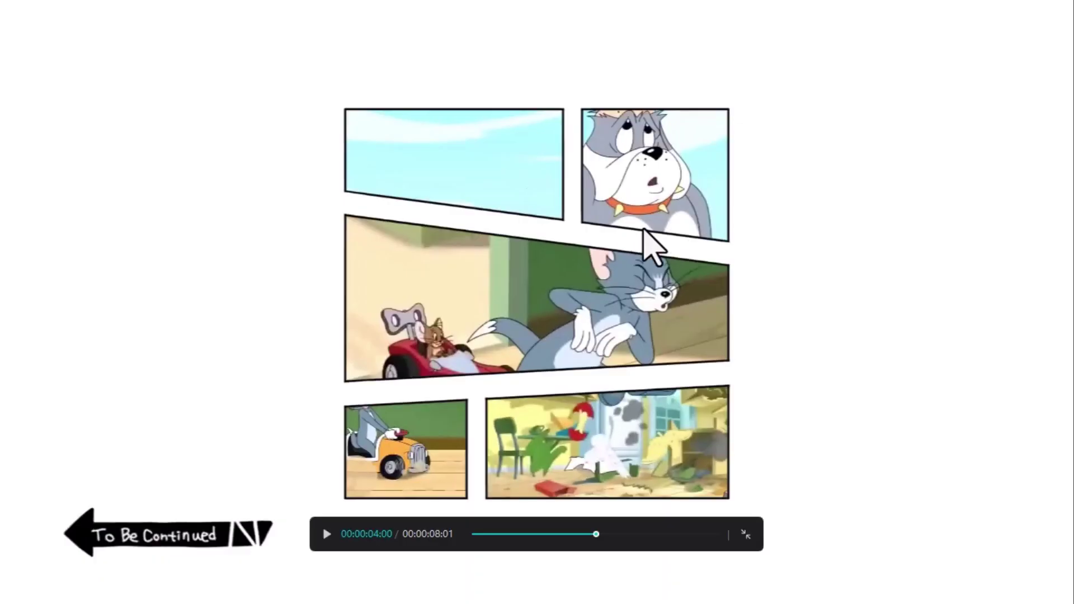
pyautogui.press('Escape')
pyautogui.moveTo(246, 361); pyautogui.dragTo(129, 384)
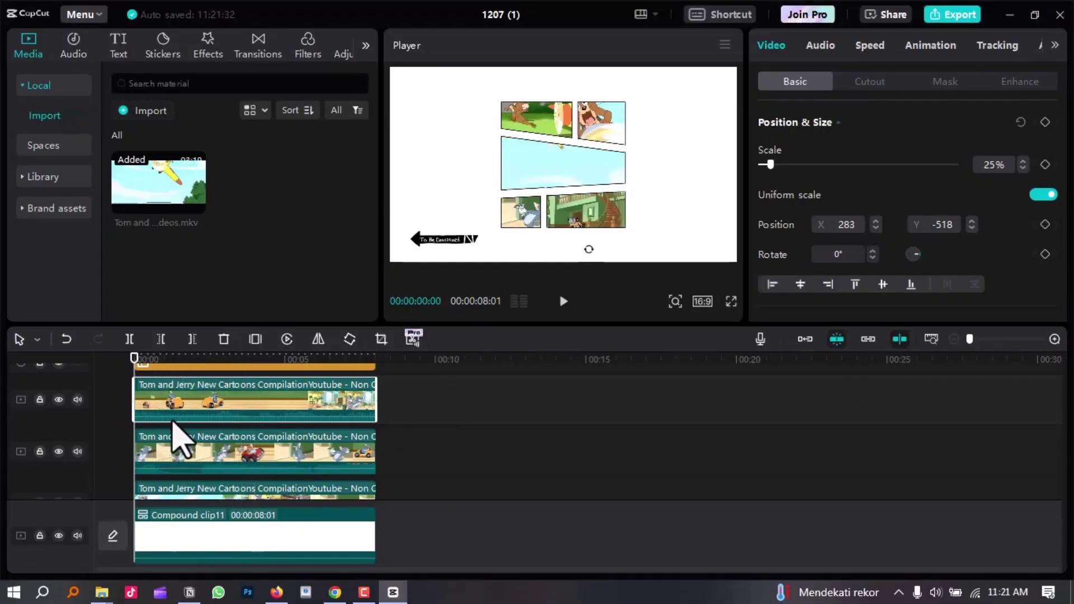